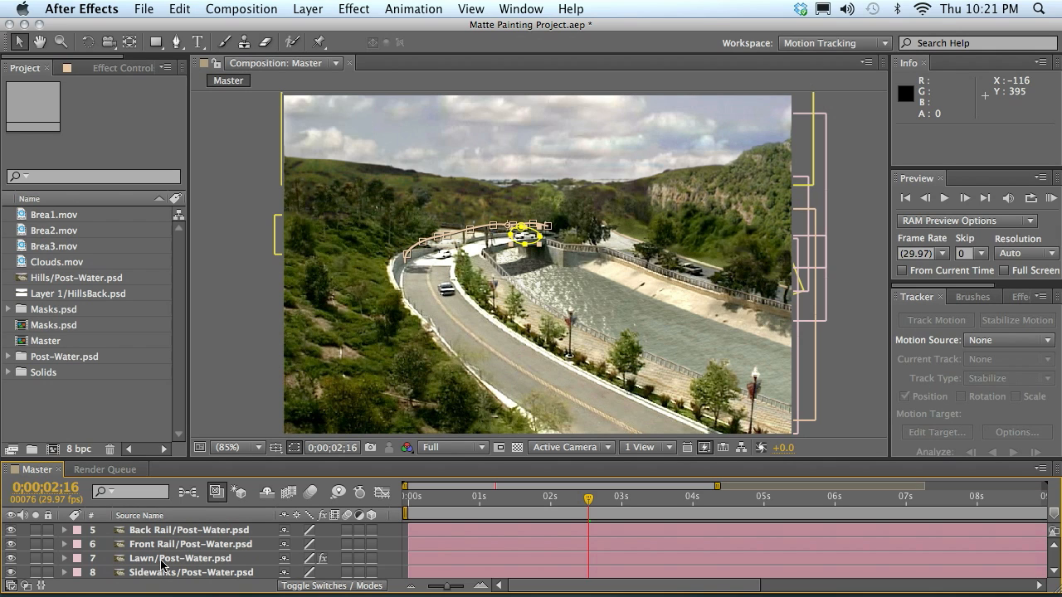
Solo the bottom Brea3.mov layer to scrub through the original footage, and restore the full composite.
{"action": "scroll", "coordinate": [111, 544], "scroll_direction": "down", "scroll_amount": 5}
{"action": "scroll", "coordinate": [110, 543], "scroll_direction": "down", "scroll_amount": 1}
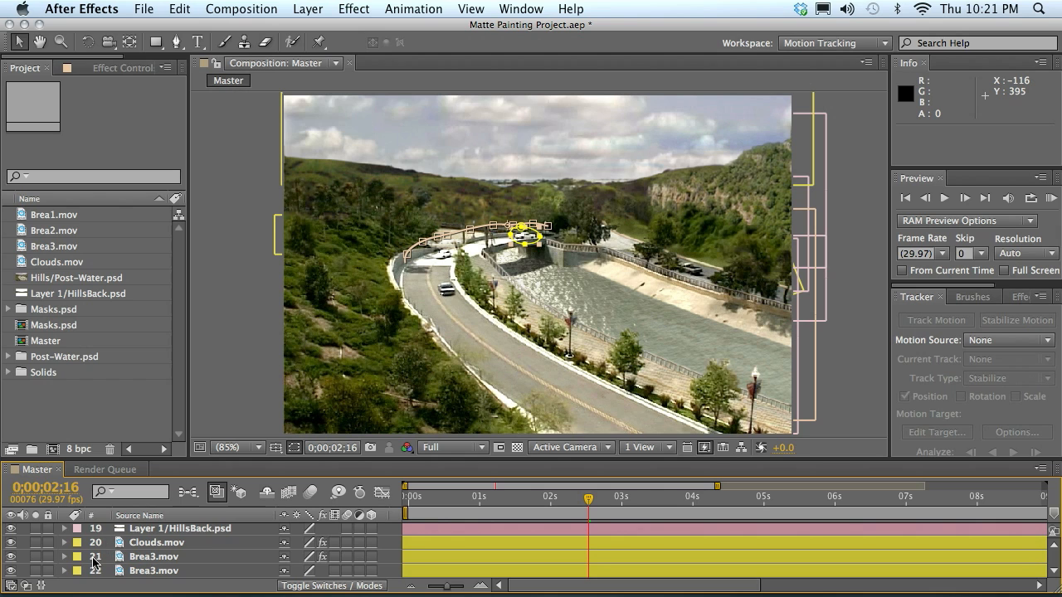
{"action": "left_click", "coordinate": [35, 571]}
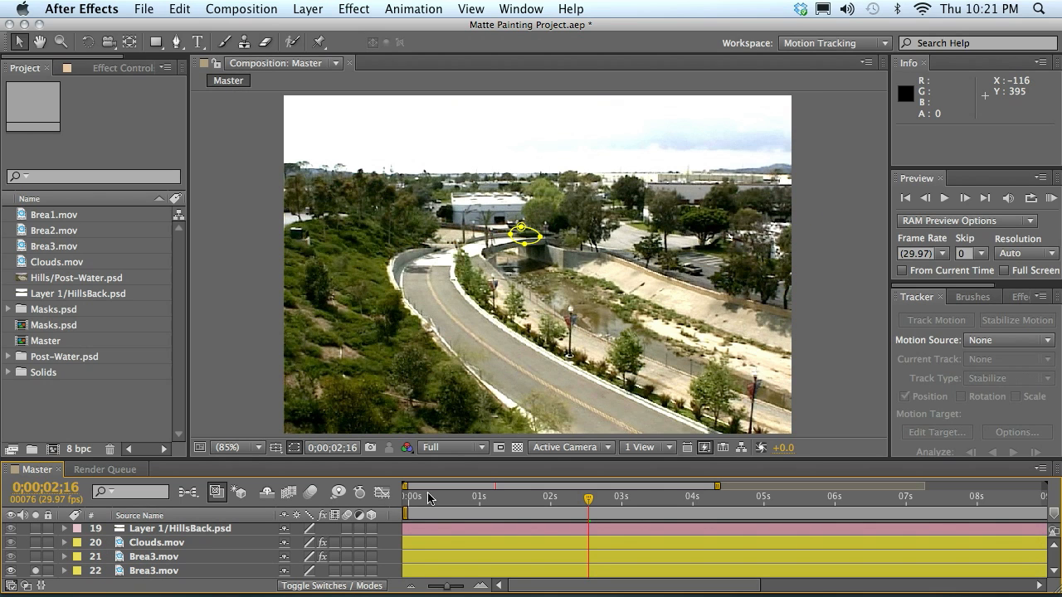
{"action": "left_click", "coordinate": [239, 573]}
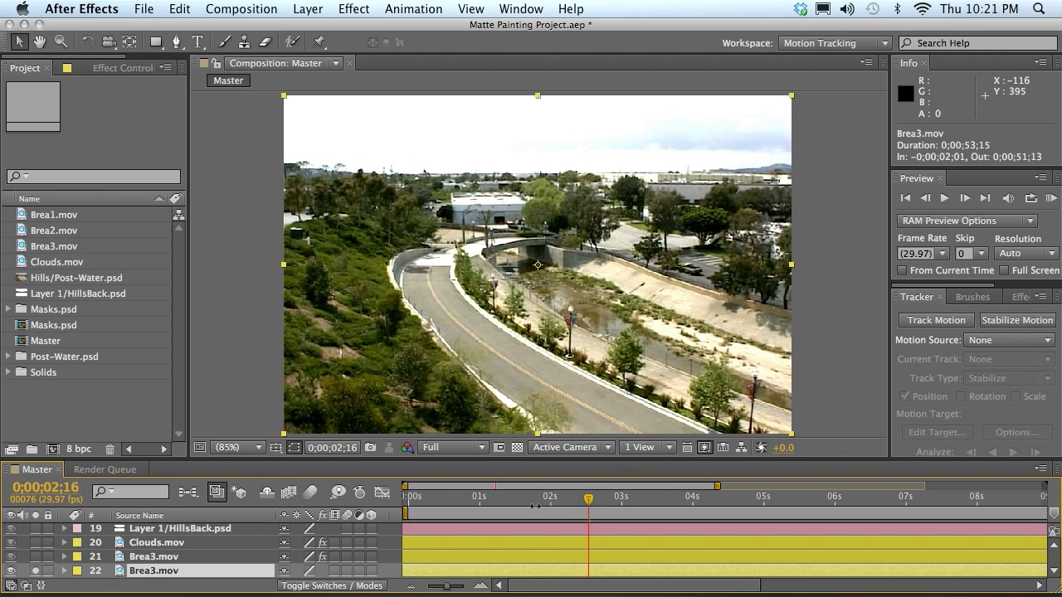
{"action": "left_click_drag", "start_coordinate": [533, 502], "coordinate": [1014, 523]}
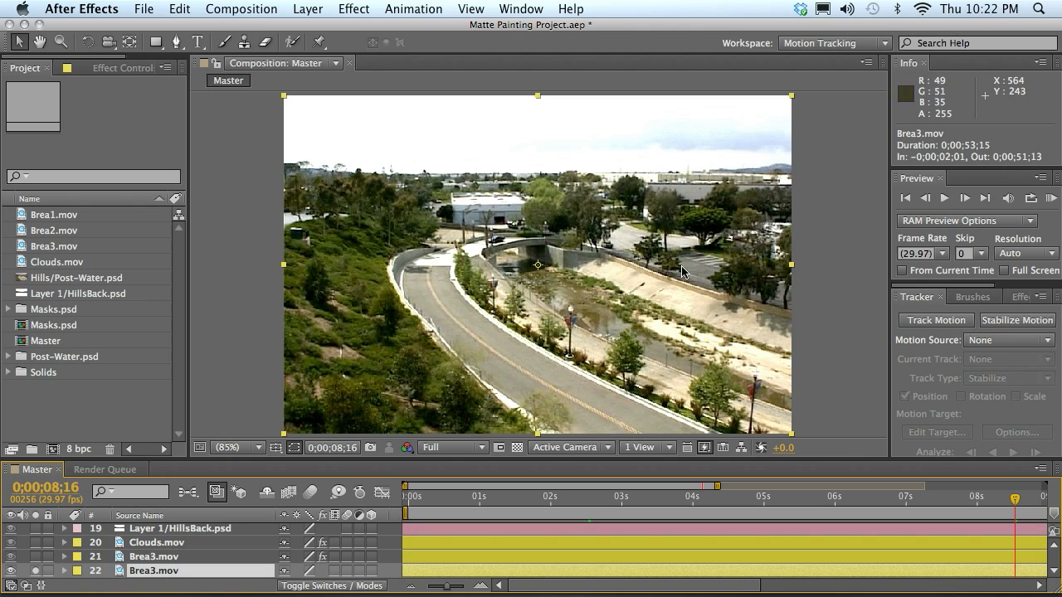
{"action": "left_click_drag", "start_coordinate": [1014, 502], "coordinate": [404, 504]}
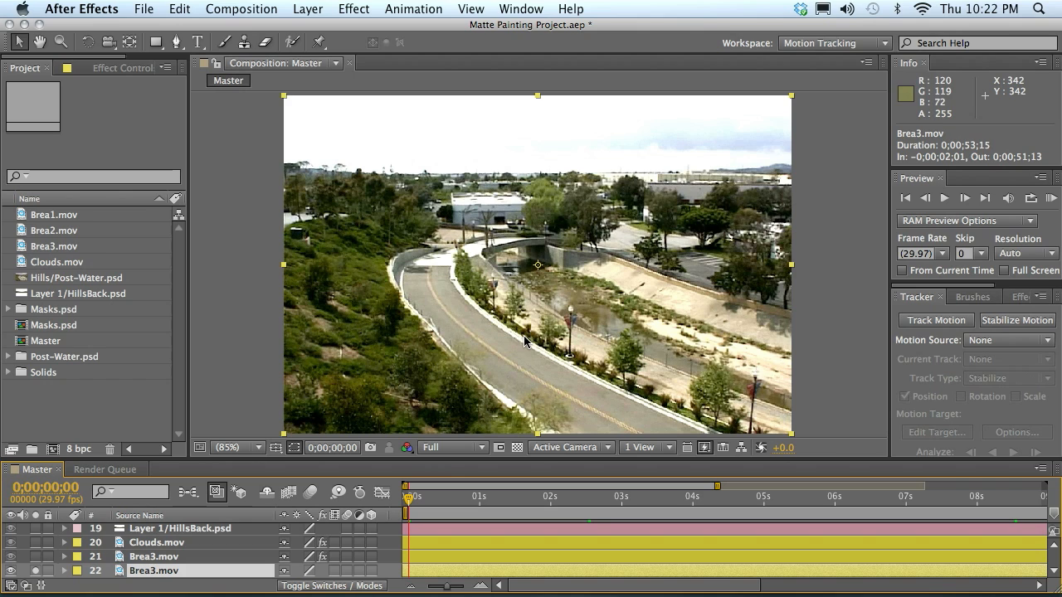
{"action": "scroll", "coordinate": [164, 558], "scroll_direction": "up", "scroll_amount": 3}
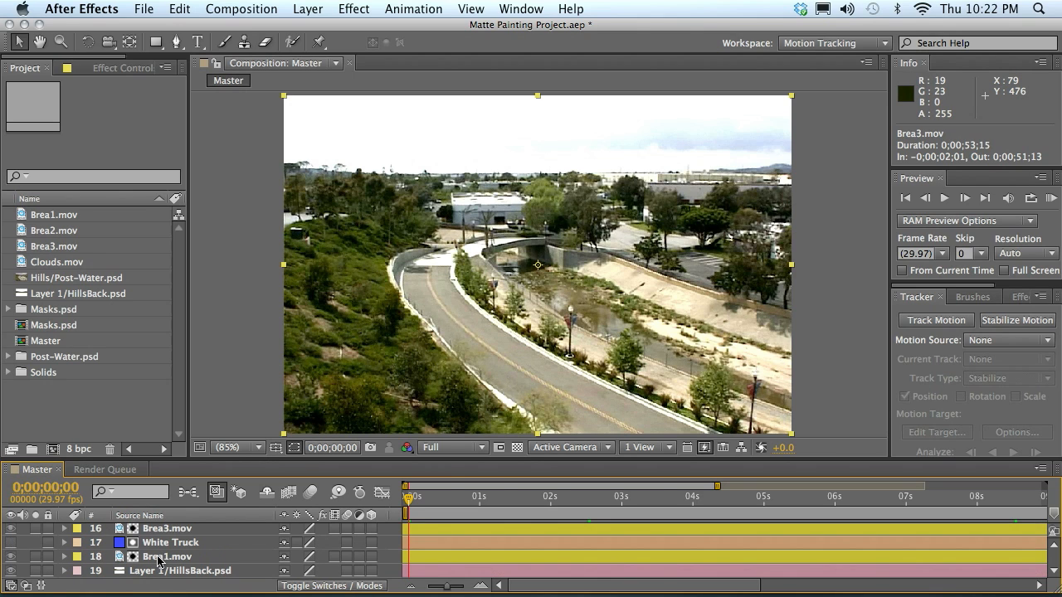
{"action": "scroll", "coordinate": [52, 564], "scroll_direction": "down", "scroll_amount": 3}
{"action": "left_click", "coordinate": [35, 571]}
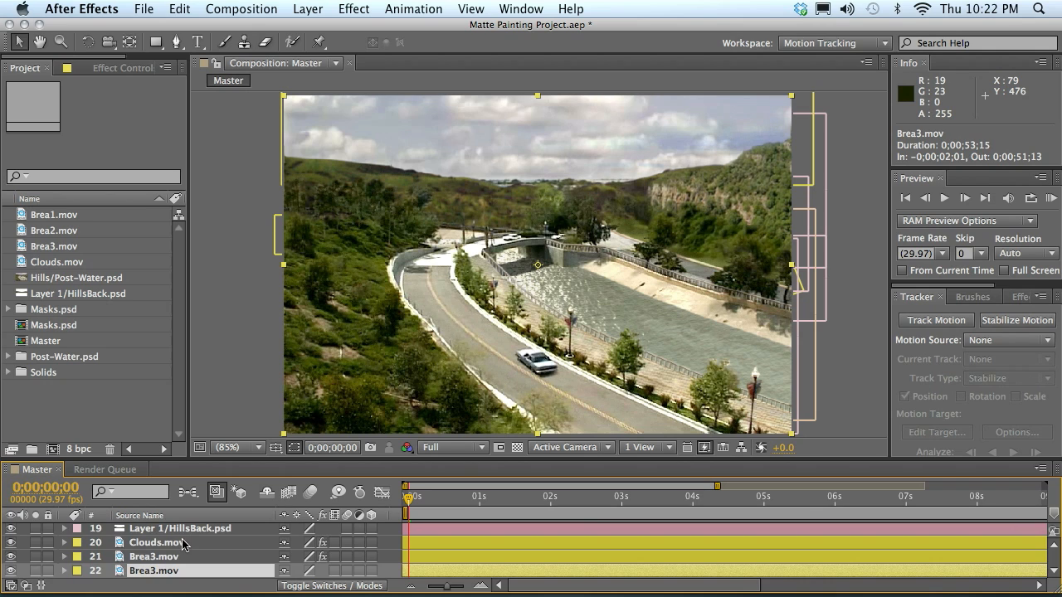
Inspect the White Truck matte above Brea1.mov by showing it, scrubbing the timeline and hiding it again.
{"action": "scroll", "coordinate": [183, 545], "scroll_direction": "up", "scroll_amount": 6}
{"action": "scroll", "coordinate": [184, 544], "scroll_direction": "down", "scroll_amount": 4}
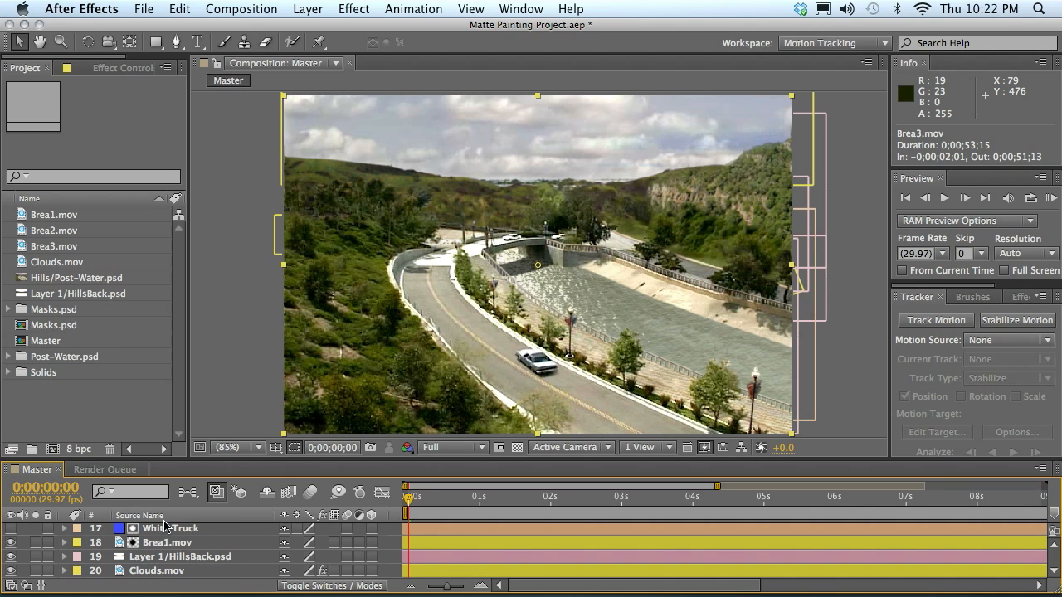
{"action": "left_click", "coordinate": [158, 545]}
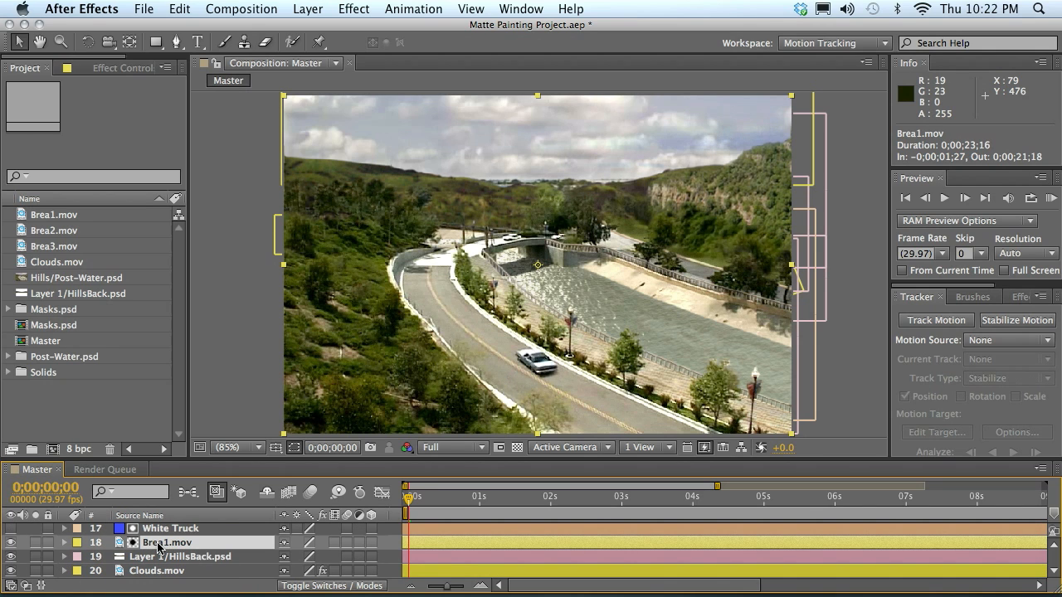
{"action": "left_click", "coordinate": [169, 530]}
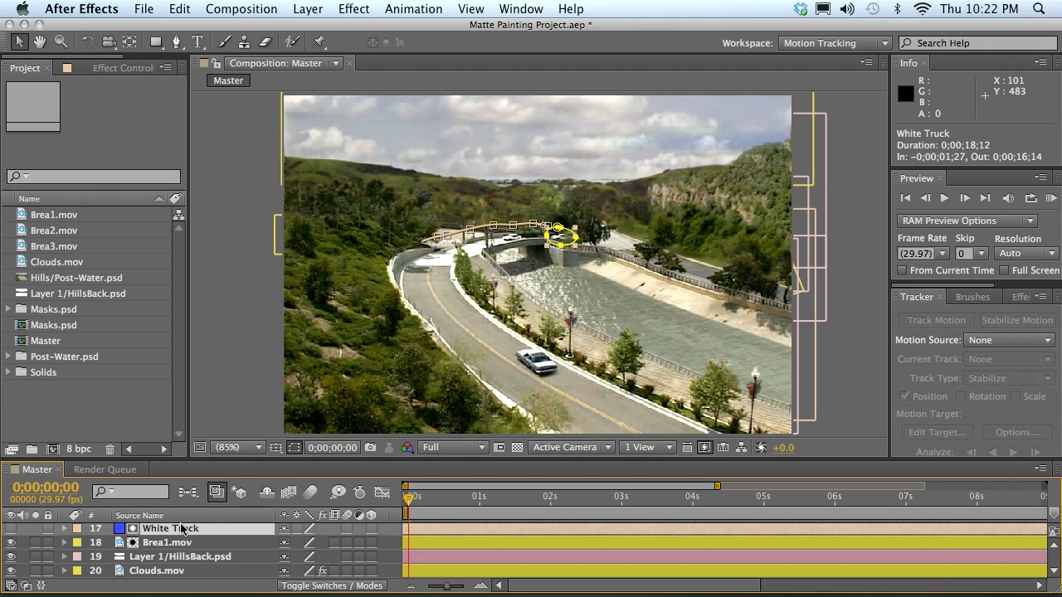
{"action": "left_click", "coordinate": [11, 528]}
{"action": "left_click_drag", "start_coordinate": [410, 506], "coordinate": [395, 532]}
{"action": "left_click", "coordinate": [11, 530]}
Scrub the composite over roughly its first six seconds to examine the vehicles composited on the bridge and road.
{"action": "left_click_drag", "start_coordinate": [407, 501], "coordinate": [582, 507]}
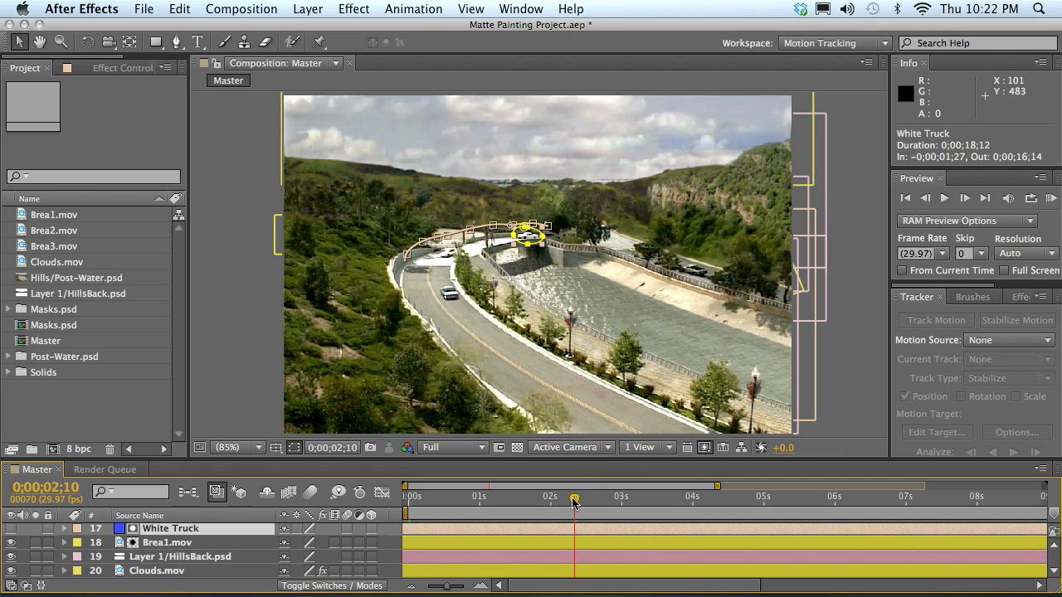
{"action": "left_click_drag", "start_coordinate": [572, 501], "coordinate": [844, 519]}
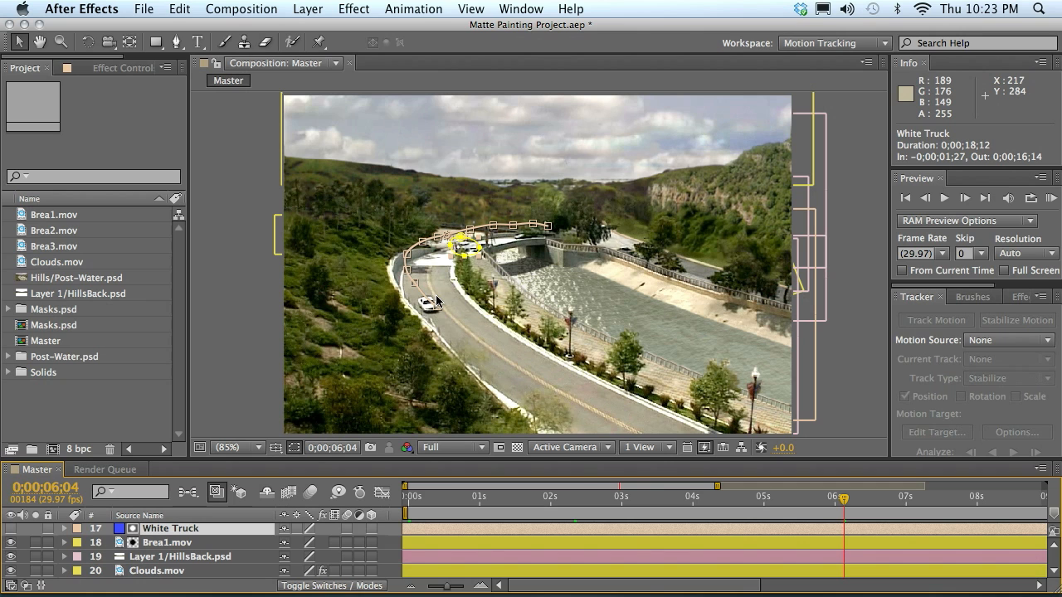
{"action": "left_click", "coordinate": [577, 498]}
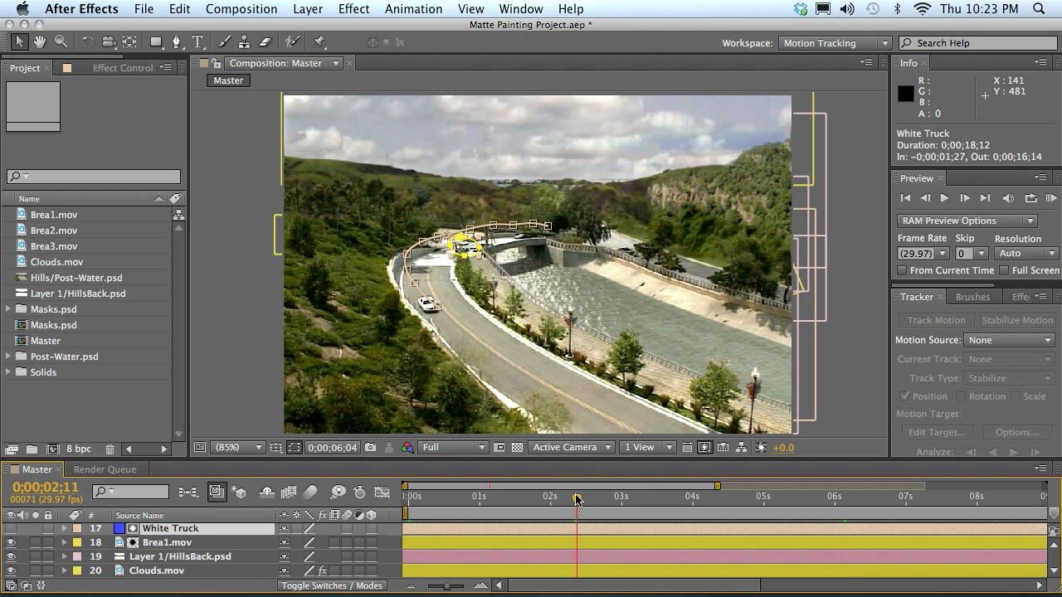
{"action": "left_click_drag", "start_coordinate": [564, 502], "coordinate": [510, 503]}
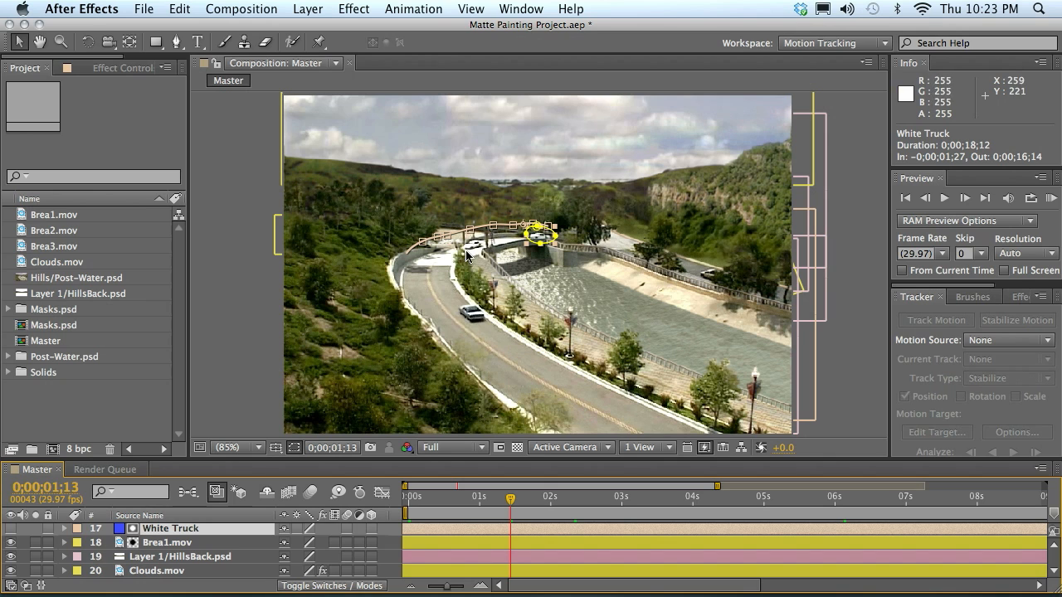
{"action": "left_click_drag", "start_coordinate": [510, 502], "coordinate": [793, 498]}
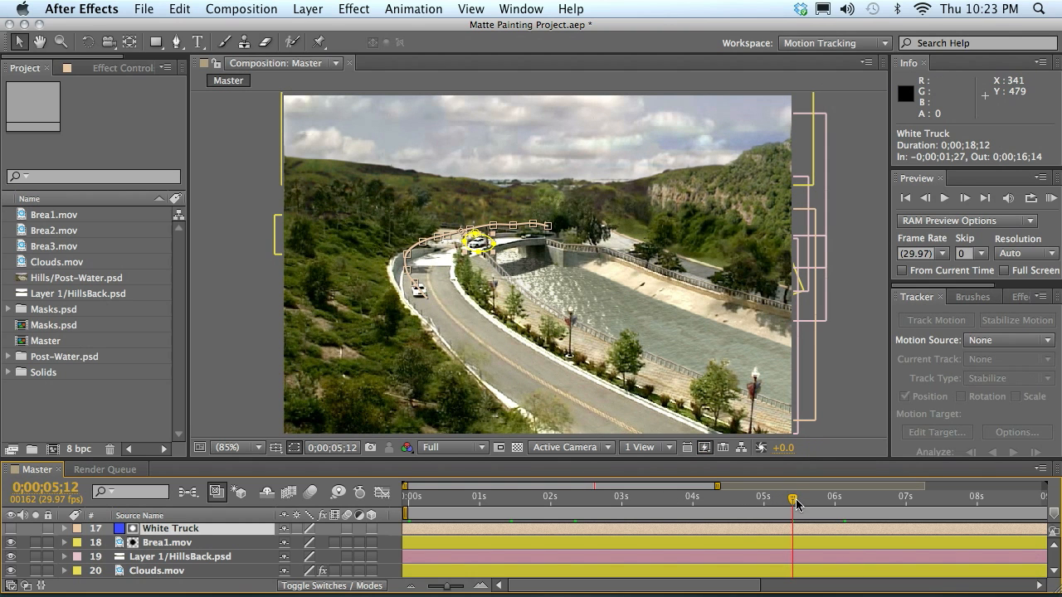
{"action": "left_click_drag", "start_coordinate": [792, 501], "coordinate": [814, 501]}
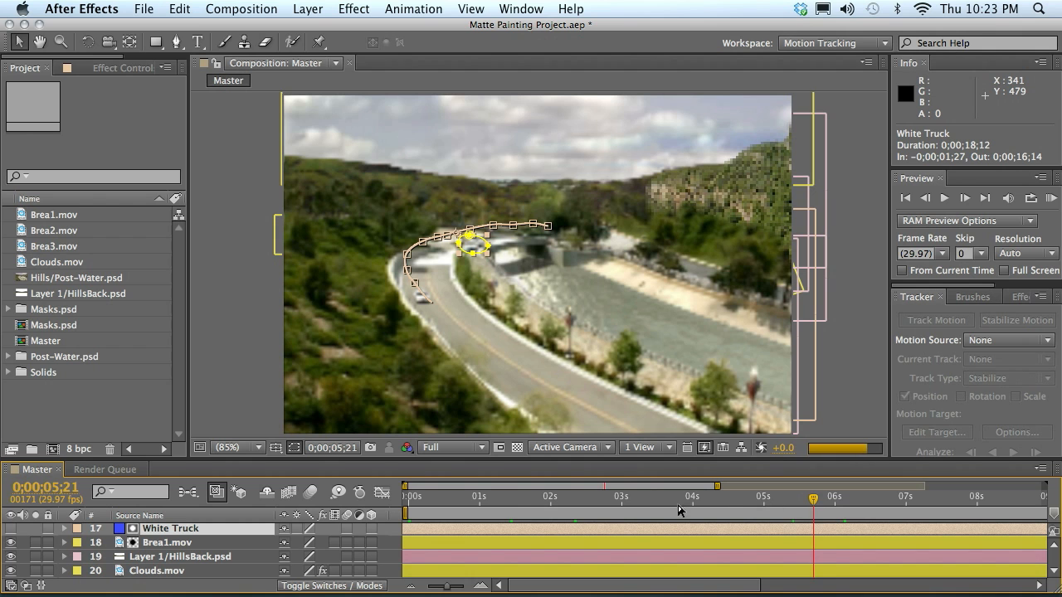
{"action": "left_click", "coordinate": [616, 500]}
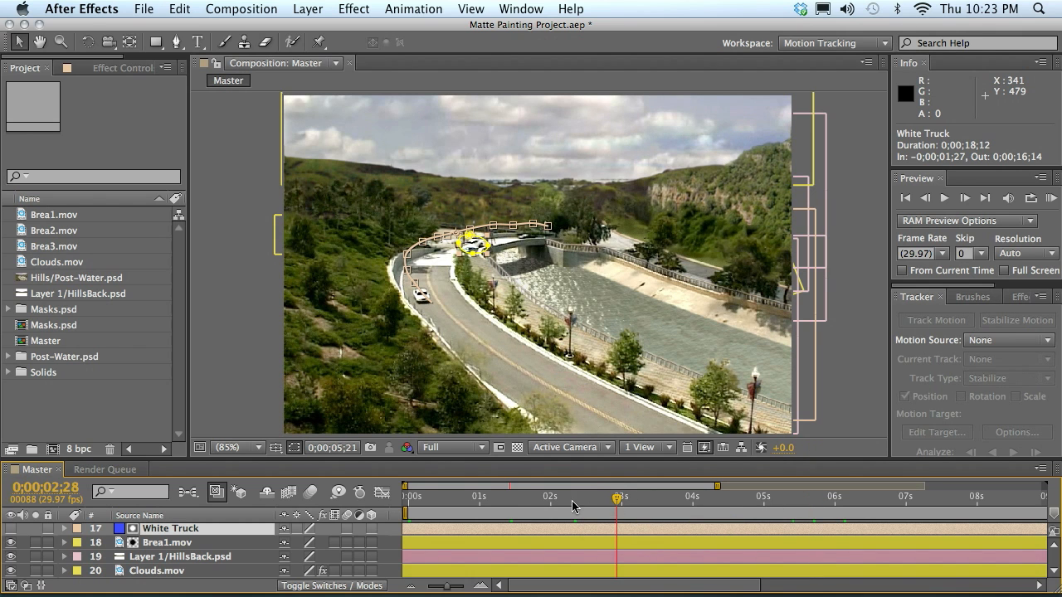
{"action": "left_click_drag", "start_coordinate": [473, 509], "coordinate": [410, 508]}
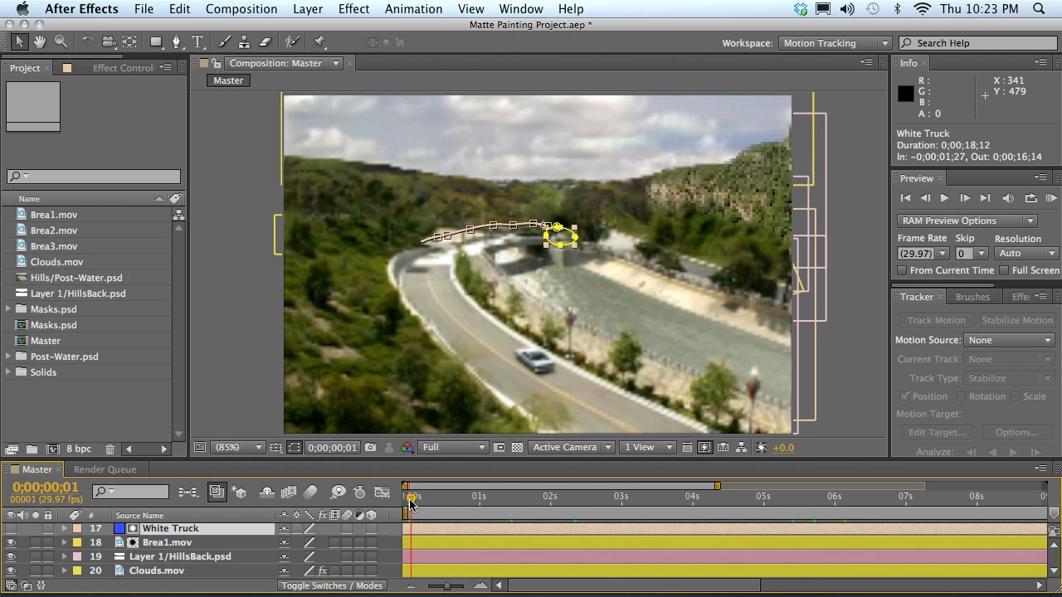
Review the upper layers of the Master composition and switch to Photoshop to view the layered Post-Water.psd.
{"action": "scroll", "coordinate": [144, 542], "scroll_direction": "up", "scroll_amount": 5}
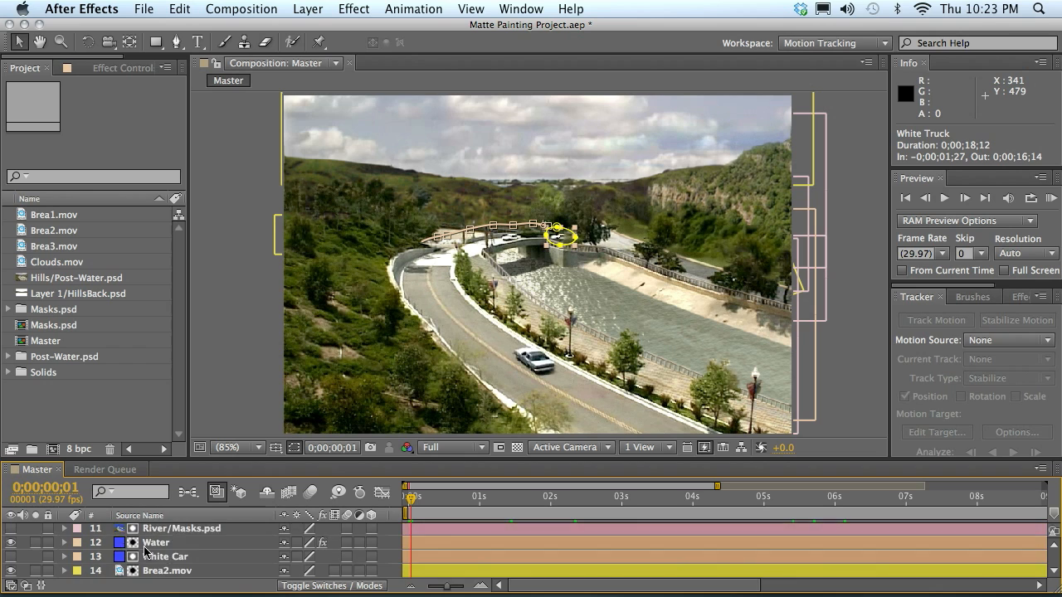
{"action": "scroll", "coordinate": [144, 550], "scroll_direction": "down", "scroll_amount": 1}
{"action": "scroll", "coordinate": [144, 549], "scroll_direction": "up", "scroll_amount": 2}
{"action": "scroll", "coordinate": [145, 550], "scroll_direction": "up", "scroll_amount": 5}
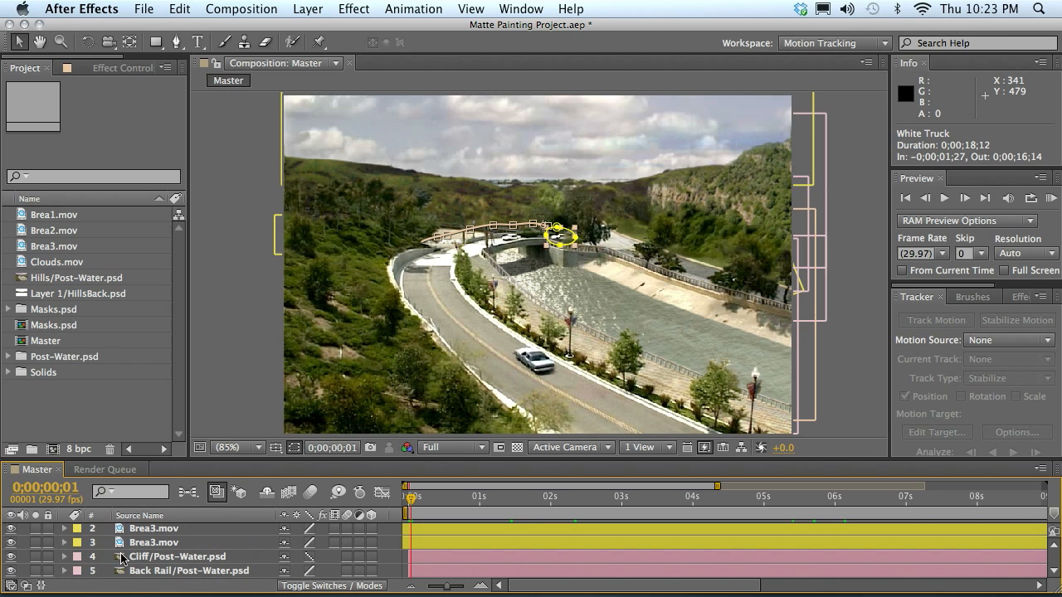
{"action": "mouse_move", "coordinate": [448, 587]}
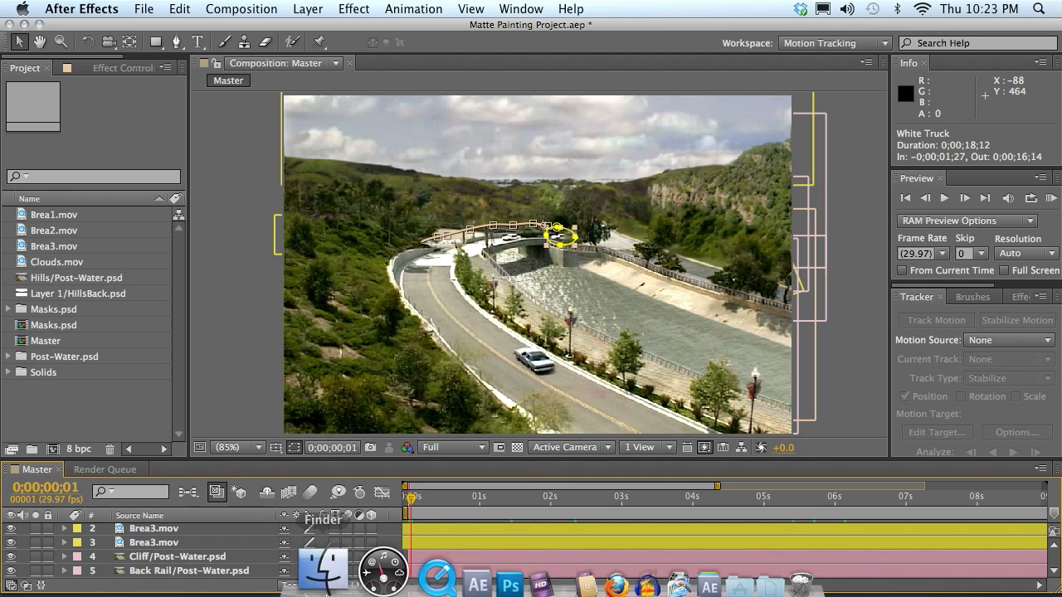
{"action": "left_click", "coordinate": [448, 551]}
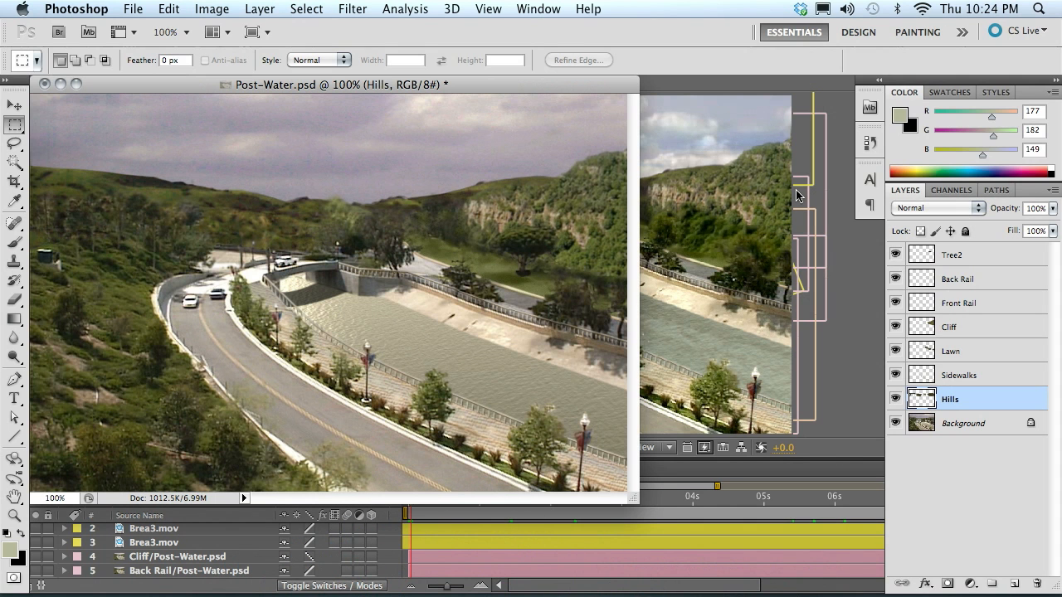
Toggle the Tree2 layer's visibility repeatedly to examine what it adds to the painting.
{"action": "left_click", "coordinate": [895, 256]}
{"action": "left_click", "coordinate": [895, 256]}
{"action": "left_click", "coordinate": [895, 256]}
{"action": "left_click", "coordinate": [896, 256]}
{"action": "left_click", "coordinate": [895, 255]}
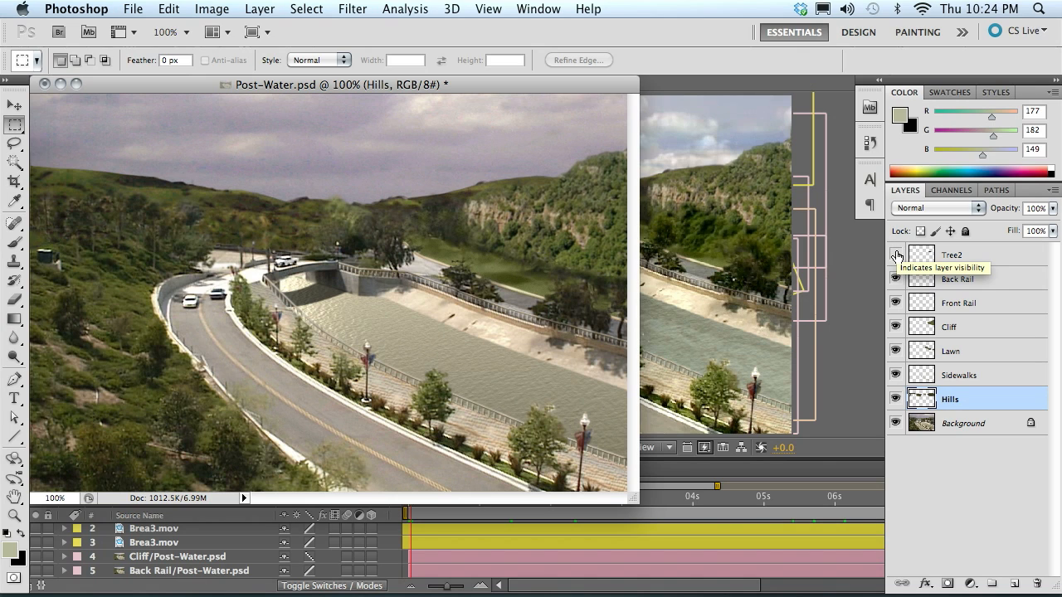
{"action": "left_click", "coordinate": [895, 256]}
Select the Back Rail layer and toggle its visibility repeatedly to examine the painted rail.
{"action": "left_click", "coordinate": [941, 282]}
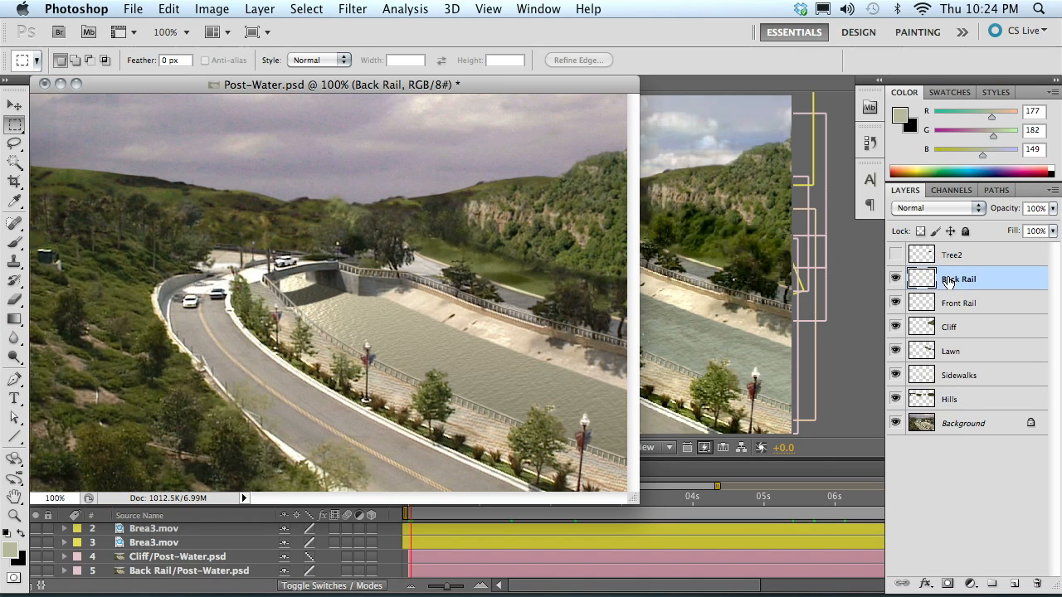
{"action": "left_click", "coordinate": [895, 280]}
{"action": "left_click", "coordinate": [895, 280]}
{"action": "left_click", "coordinate": [895, 280]}
{"action": "left_click", "coordinate": [896, 279]}
{"action": "left_click", "coordinate": [896, 280]}
{"action": "left_click", "coordinate": [895, 279]}
{"action": "left_click", "coordinate": [895, 279]}
{"action": "left_click", "coordinate": [895, 280]}
{"action": "left_click", "coordinate": [896, 279]}
{"action": "left_click", "coordinate": [895, 279]}
Toggle the Background and Front Rail layers off and on to examine what each contributes.
{"action": "left_click", "coordinate": [894, 423]}
{"action": "left_click", "coordinate": [894, 423]}
{"action": "left_click", "coordinate": [894, 424]}
{"action": "left_click", "coordinate": [893, 423]}
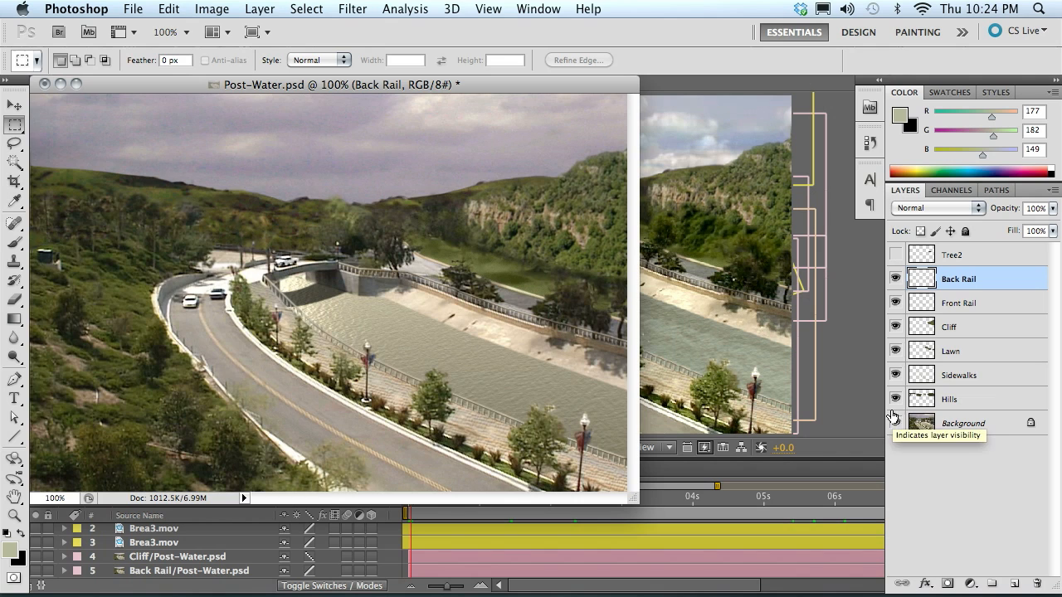
{"action": "left_click", "coordinate": [896, 304]}
{"action": "left_click", "coordinate": [896, 303]}
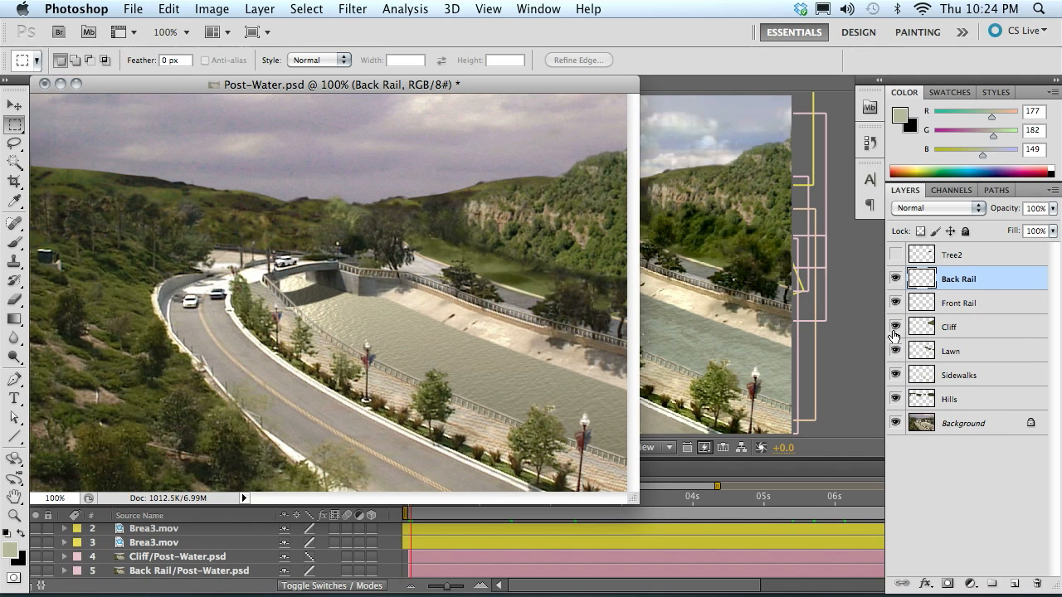
Toggle the Cliff and Lawn layers off and on to examine the painted cliff and grass areas.
{"action": "left_click", "coordinate": [895, 327]}
{"action": "left_click", "coordinate": [895, 328]}
{"action": "left_click", "coordinate": [897, 329]}
{"action": "left_click", "coordinate": [897, 329]}
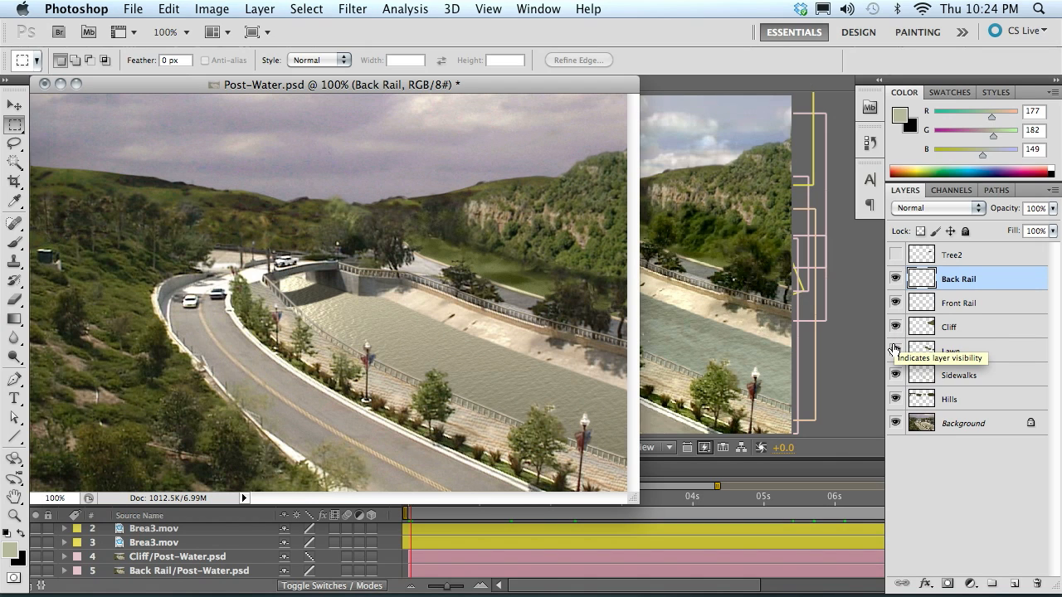
{"action": "left_click", "coordinate": [895, 351]}
{"action": "left_click", "coordinate": [895, 351]}
{"action": "left_click", "coordinate": [895, 351]}
{"action": "left_click", "coordinate": [896, 351]}
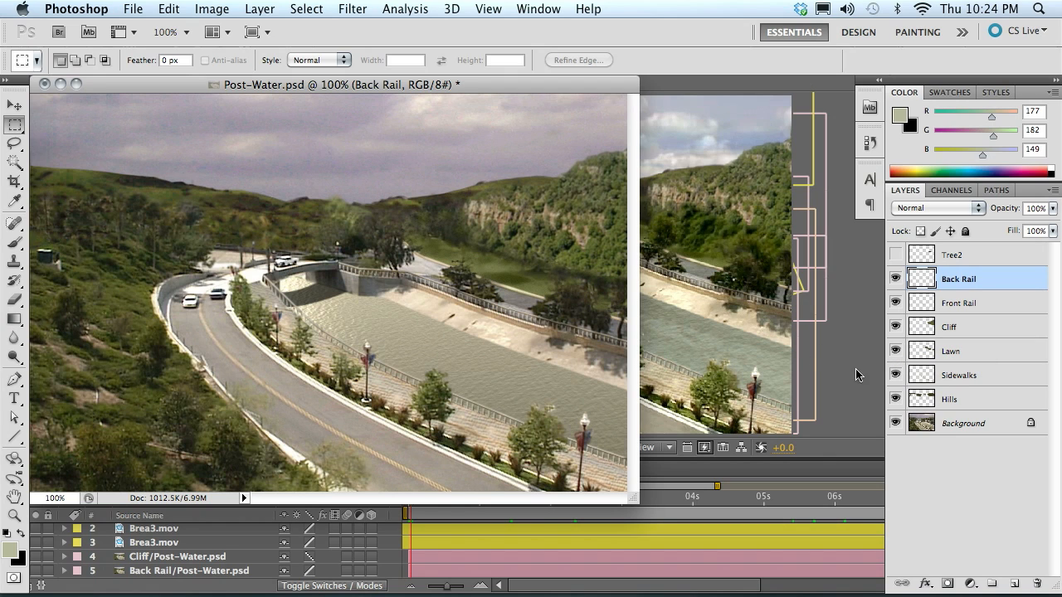
Toggle the Sidewalks and Hills layers off and on to examine the painted walkways and hillsides.
{"action": "left_click", "coordinate": [896, 375]}
{"action": "left_click", "coordinate": [895, 375]}
{"action": "left_click", "coordinate": [895, 375]}
{"action": "left_click", "coordinate": [895, 375]}
{"action": "left_click", "coordinate": [896, 375]}
{"action": "left_click", "coordinate": [895, 375]}
{"action": "left_click", "coordinate": [895, 400]}
{"action": "left_click", "coordinate": [895, 400]}
{"action": "left_click", "coordinate": [896, 400]}
{"action": "left_click", "coordinate": [895, 400]}
Hide all the overlay layers to view the Background alone, and show the full painting again.
{"action": "left_click_drag", "start_coordinate": [896, 402], "coordinate": [896, 280]}
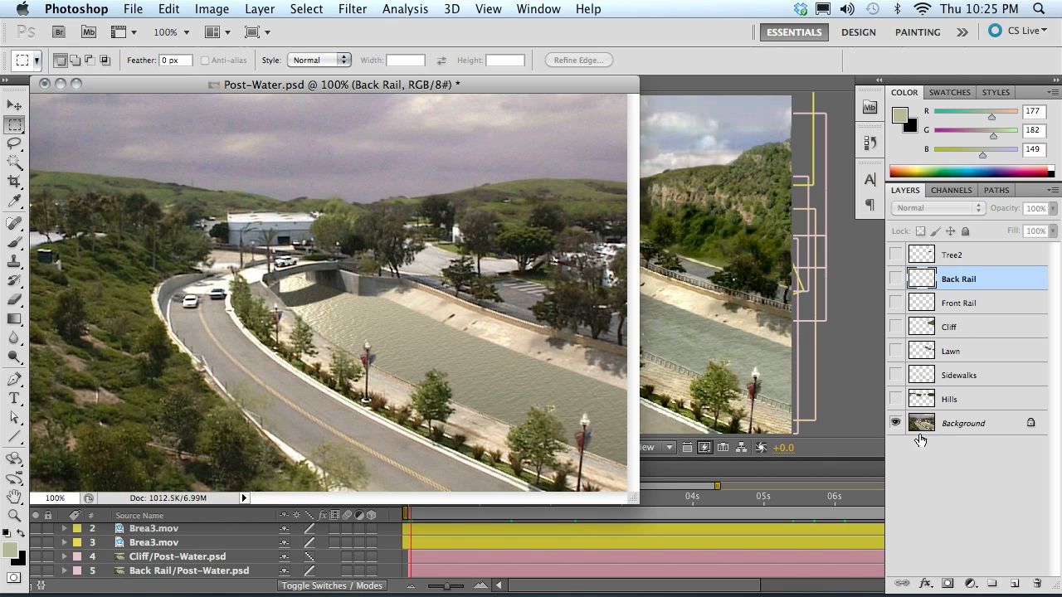
{"action": "left_click", "coordinate": [895, 424]}
{"action": "left_click", "coordinate": [894, 424]}
{"action": "left_click_drag", "start_coordinate": [896, 400], "coordinate": [897, 320]}
{"action": "left_click_drag", "start_coordinate": [896, 255], "coordinate": [895, 311]}
Switch back to After Effects and toggle the topmost Brea3.mov layer to examine its masked patch on the left hillside.
{"action": "left_click", "coordinate": [680, 84]}
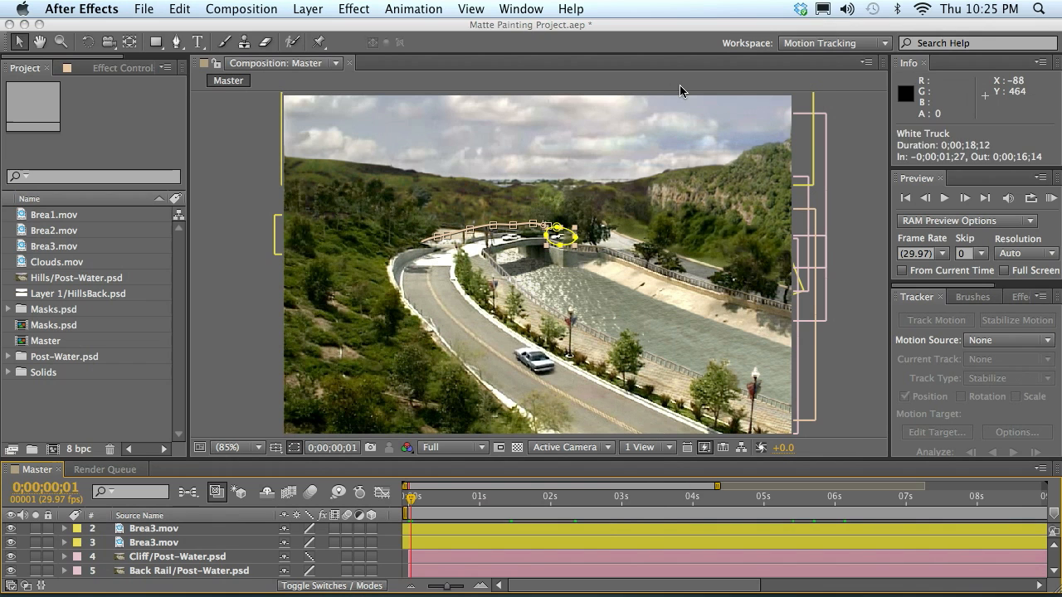
{"action": "scroll", "coordinate": [176, 537], "scroll_direction": "up", "scroll_amount": 1}
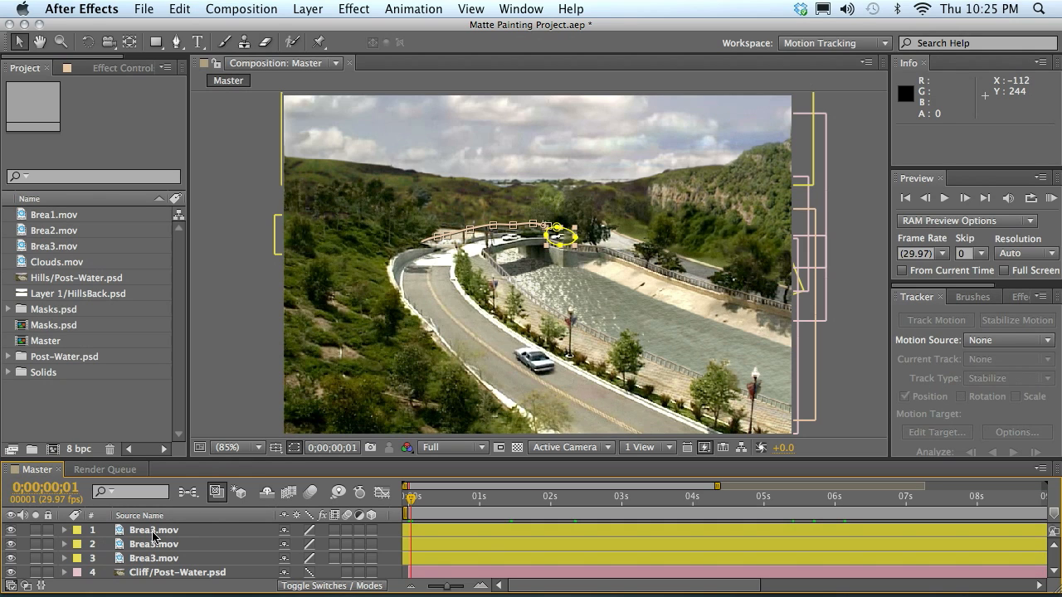
{"action": "left_click", "coordinate": [153, 531]}
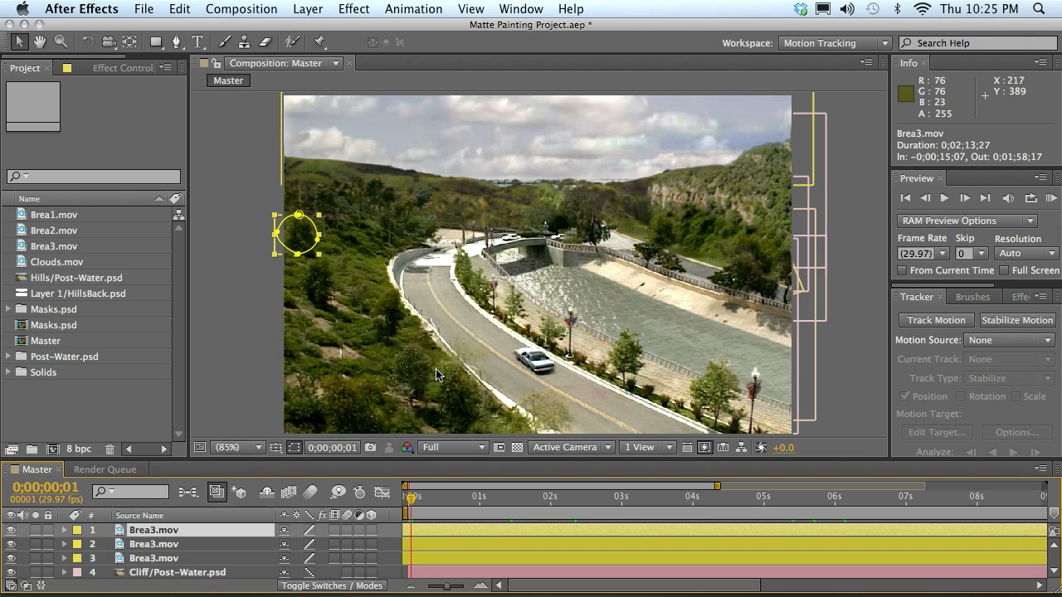
{"action": "left_click", "coordinate": [10, 531]}
{"action": "left_click", "coordinate": [10, 531]}
{"action": "left_click", "coordinate": [10, 531]}
{"action": "left_click", "coordinate": [10, 531]}
{"action": "left_click", "coordinate": [10, 531]}
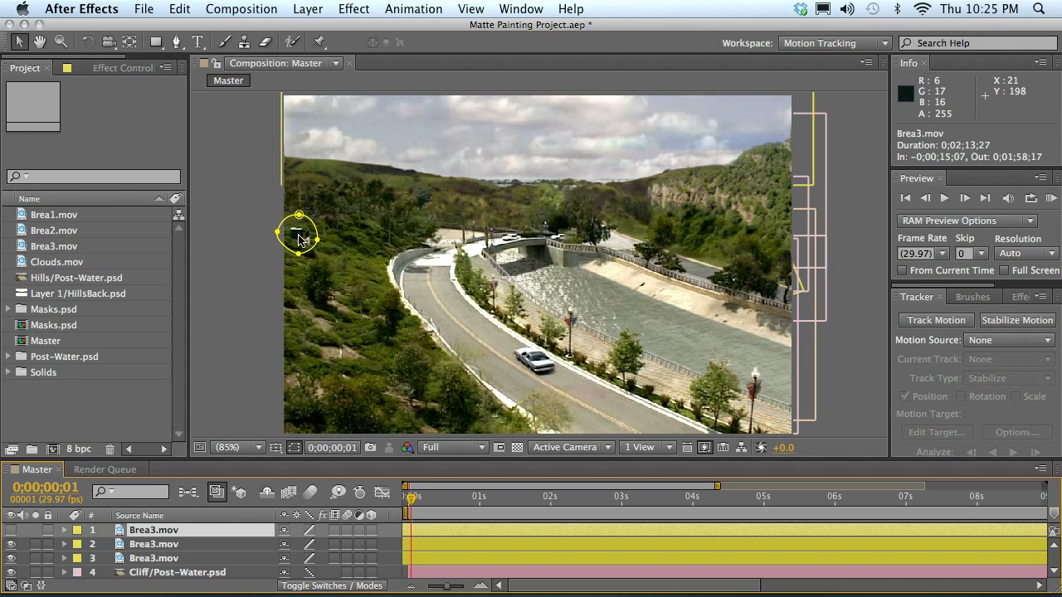
{"action": "left_click", "coordinate": [10, 531]}
Toggle the second Brea3.mov layer to examine its masked patch, and select the third Brea3.mov layer to view its mask.
{"action": "left_click", "coordinate": [196, 548]}
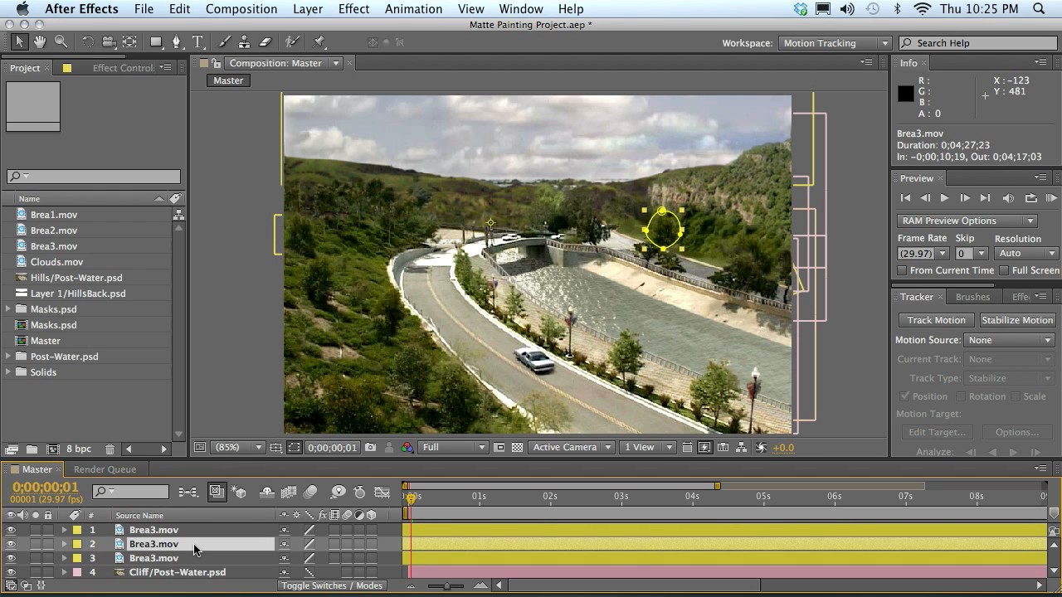
{"action": "left_click", "coordinate": [9, 545]}
{"action": "left_click", "coordinate": [9, 545]}
{"action": "left_click", "coordinate": [179, 560]}
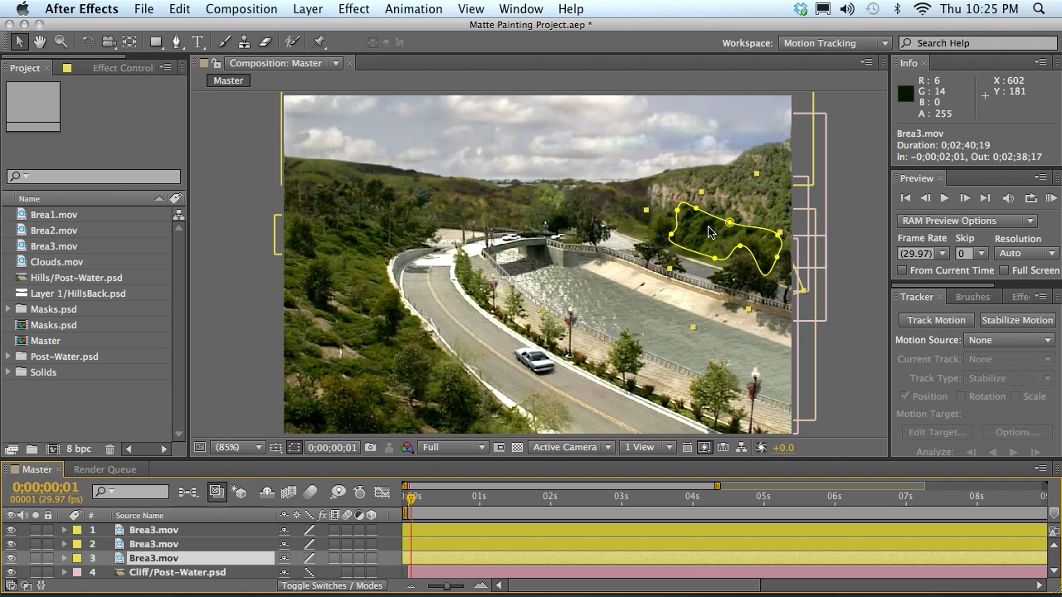
Toggle the third Brea3.mov layer off and on to examine its masked patch, and select the second Brea3.mov layer.
{"action": "left_click", "coordinate": [12, 563]}
{"action": "left_click", "coordinate": [12, 563]}
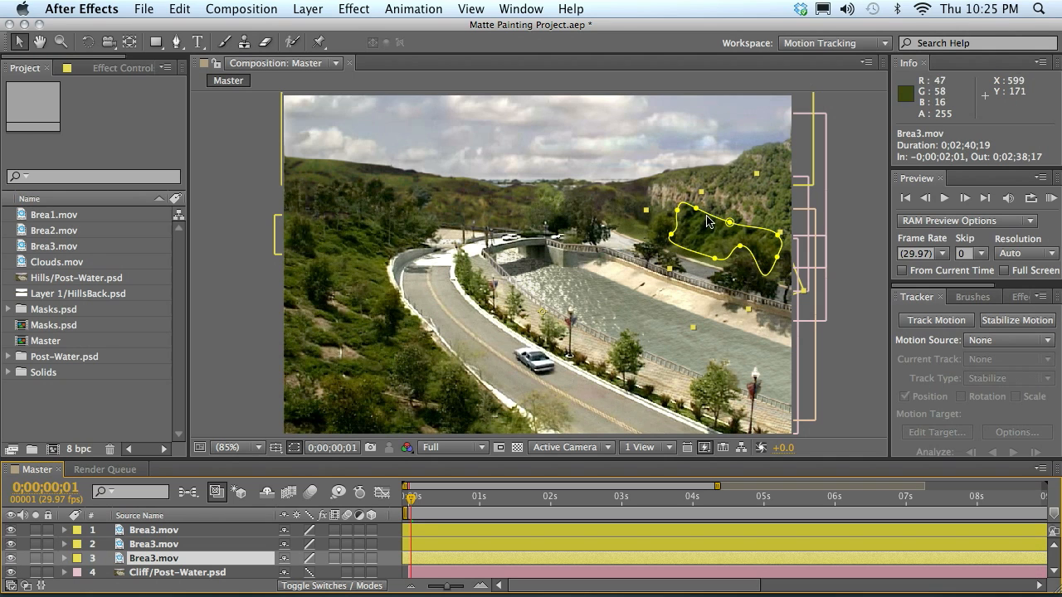
{"action": "left_click", "coordinate": [197, 545]}
Select the Water layer and show its effect controls, widened enough to read the full Psunami parameter names.
{"action": "scroll", "coordinate": [203, 543], "scroll_direction": "down", "scroll_amount": 1}
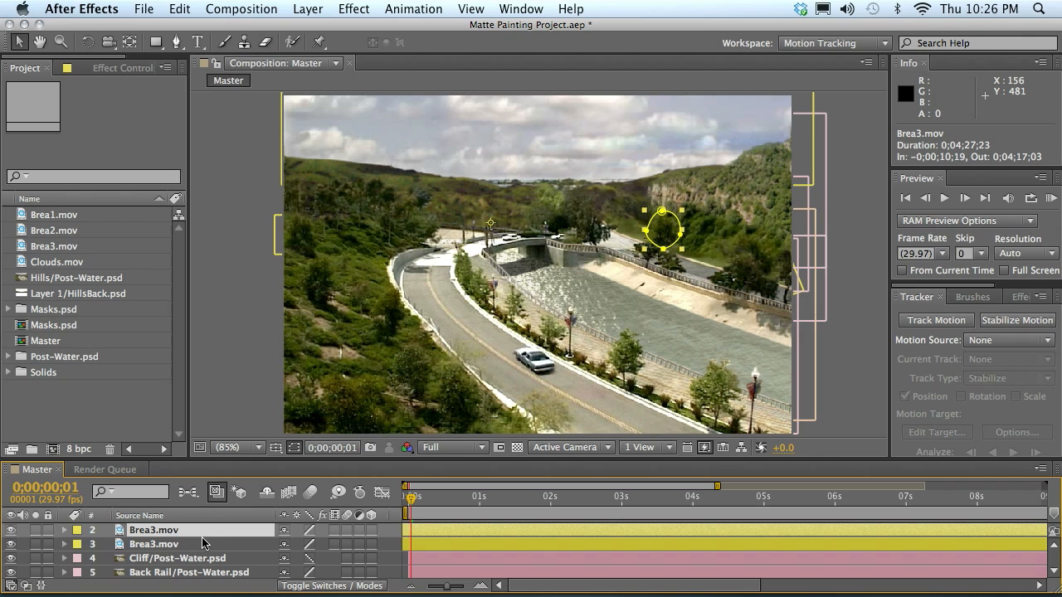
{"action": "scroll", "coordinate": [211, 544], "scroll_direction": "down", "scroll_amount": 5}
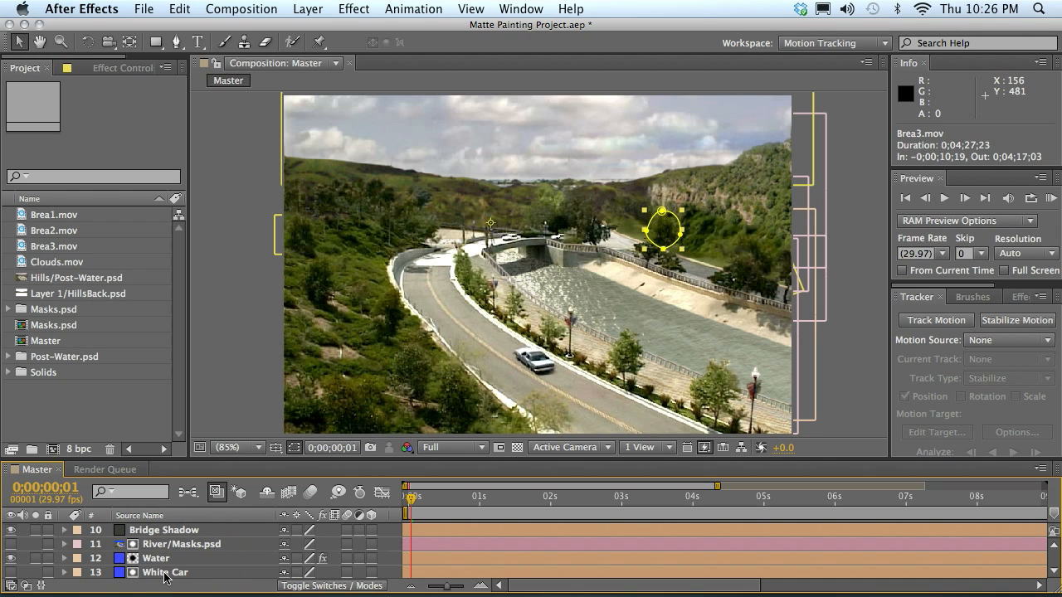
{"action": "scroll", "coordinate": [161, 576], "scroll_direction": "down", "scroll_amount": 1}
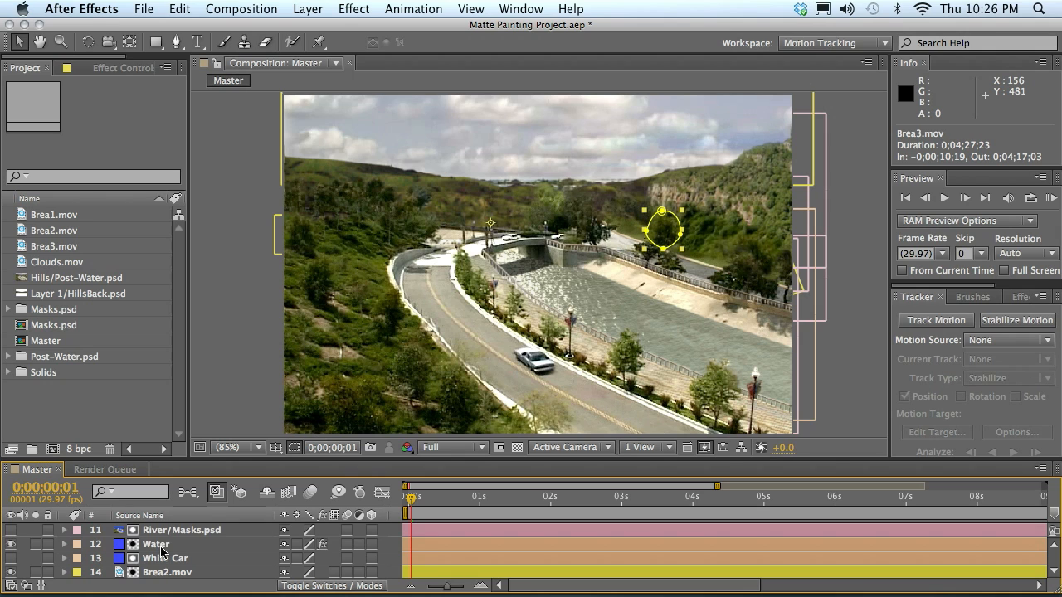
{"action": "left_click", "coordinate": [162, 545]}
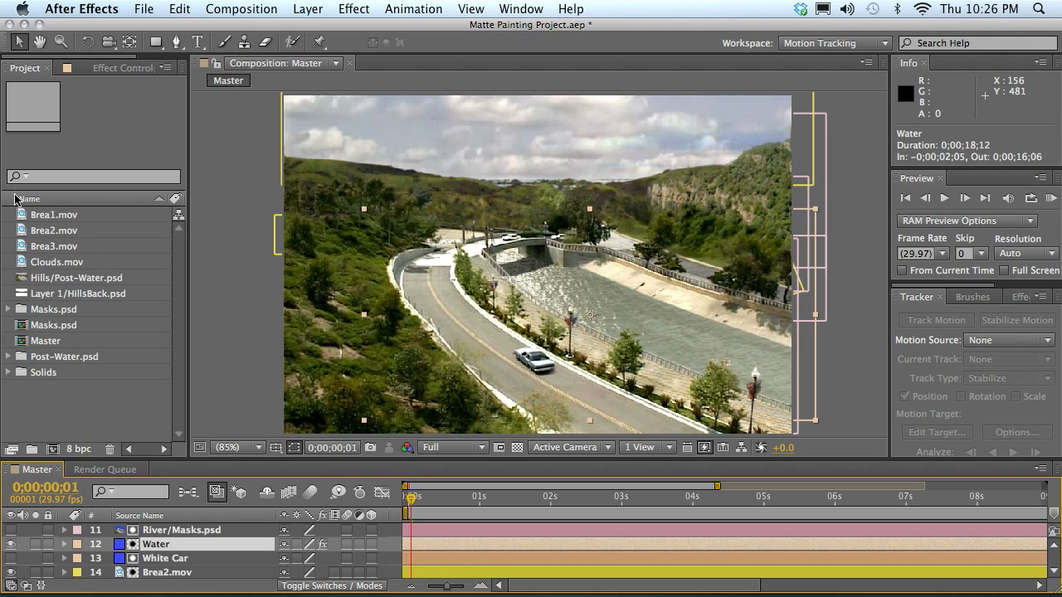
{"action": "left_click", "coordinate": [96, 70]}
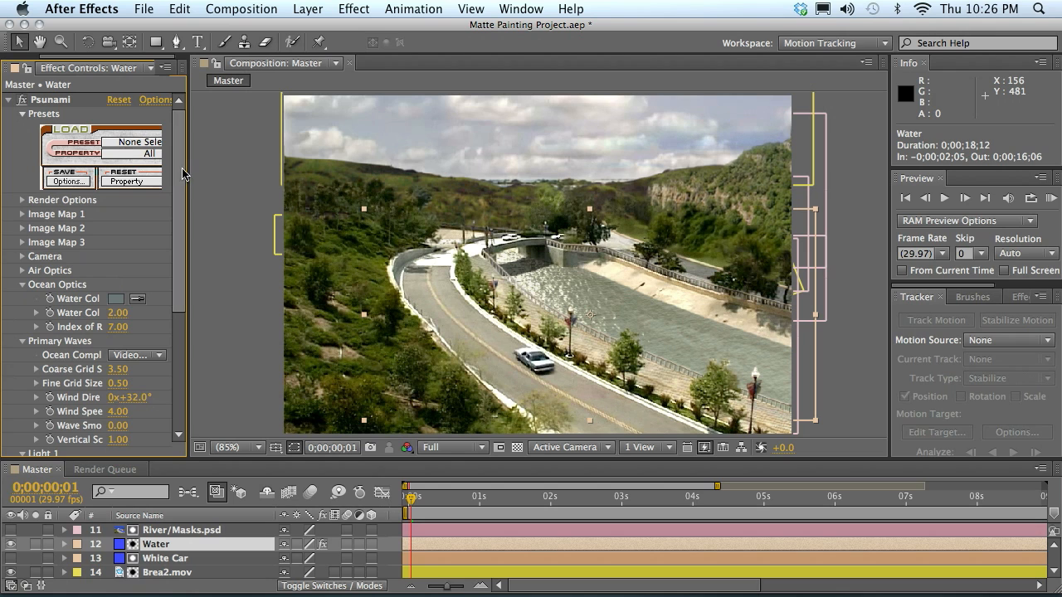
{"action": "left_click_drag", "start_coordinate": [189, 174], "coordinate": [267, 175]}
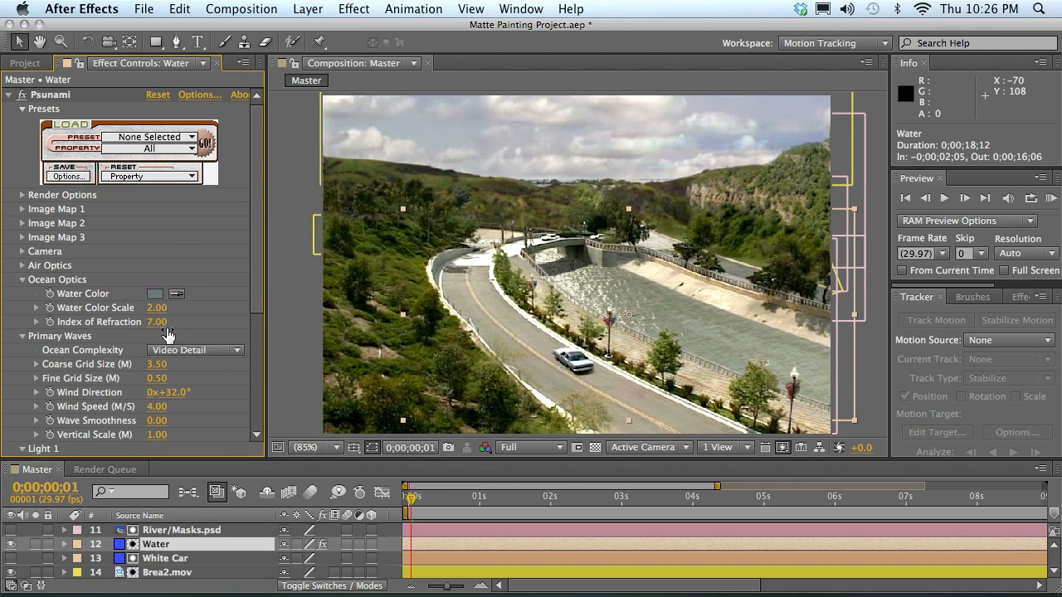
Review the Psunami ocean, wave and light settings, and toggle the River/Masks.psd layer on and off to examine the river matte.
{"action": "scroll", "coordinate": [188, 328], "scroll_direction": "down", "scroll_amount": 3}
{"action": "scroll", "coordinate": [187, 327], "scroll_direction": "down", "scroll_amount": 1}
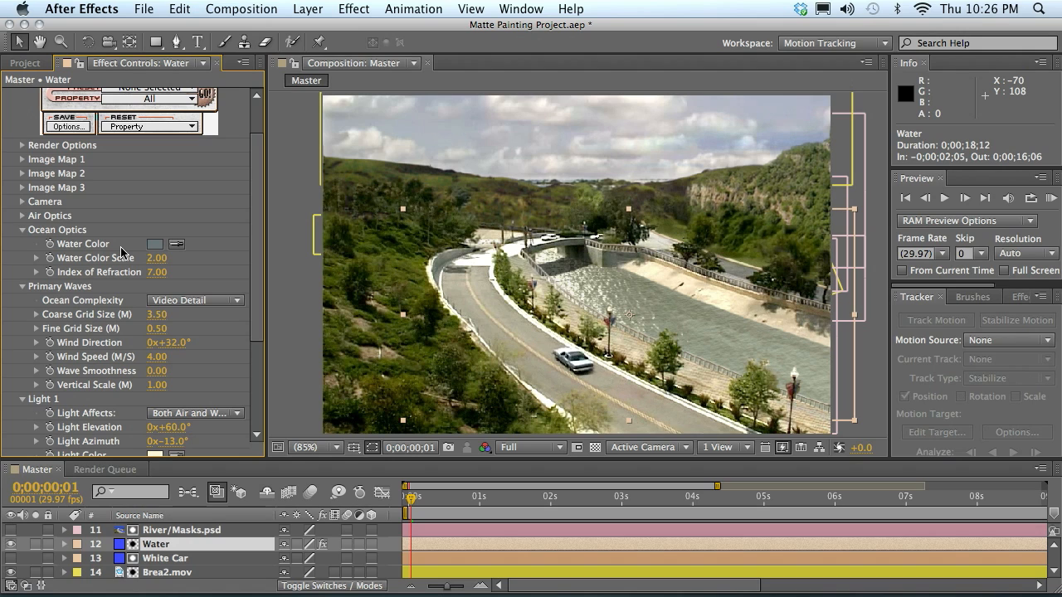
{"action": "scroll", "coordinate": [117, 255], "scroll_direction": "down", "scroll_amount": 2}
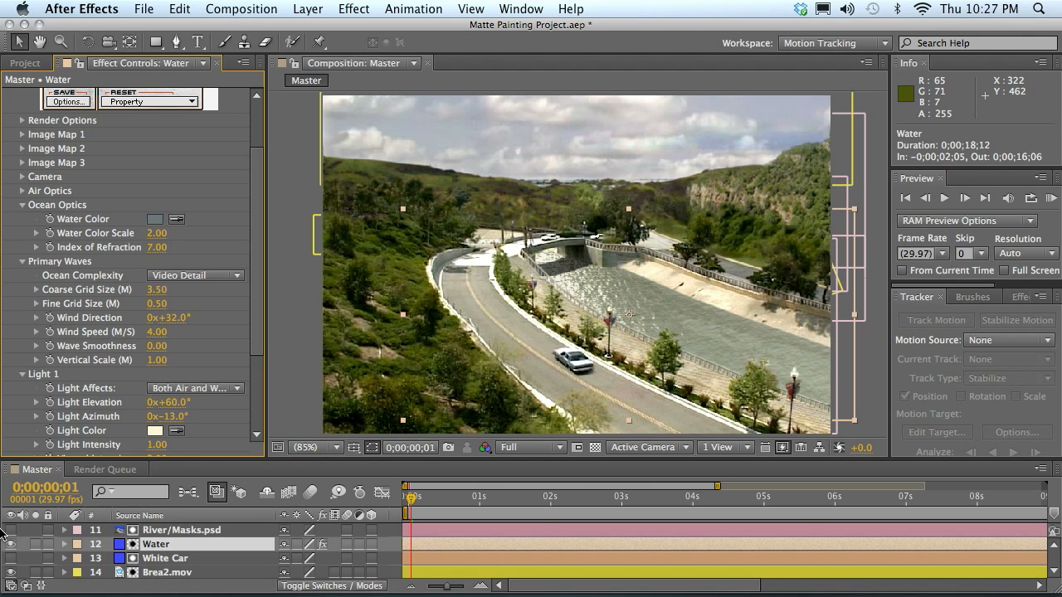
{"action": "left_click", "coordinate": [10, 531]}
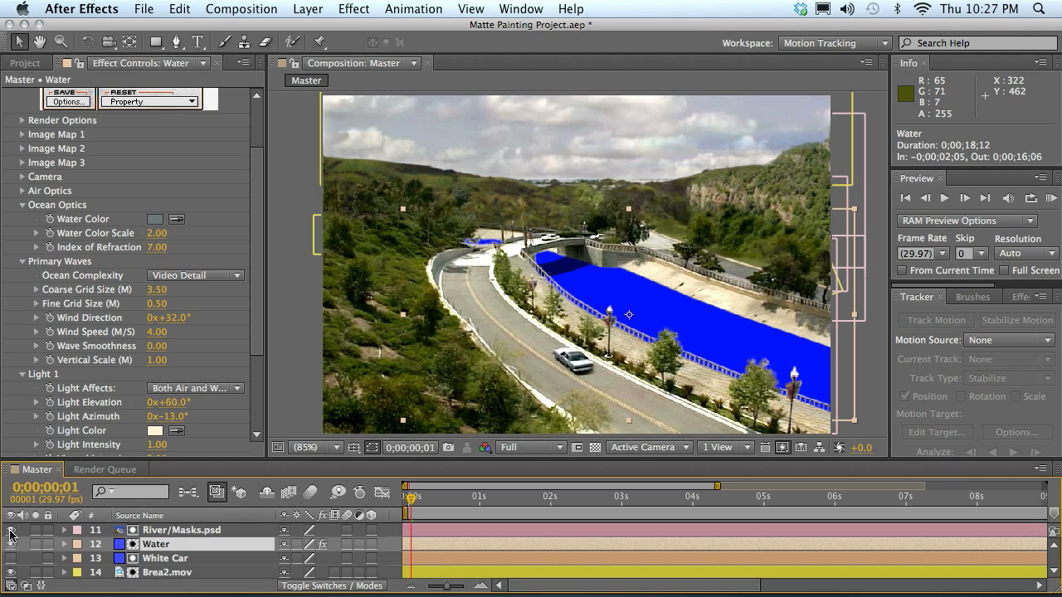
{"action": "left_click", "coordinate": [10, 531]}
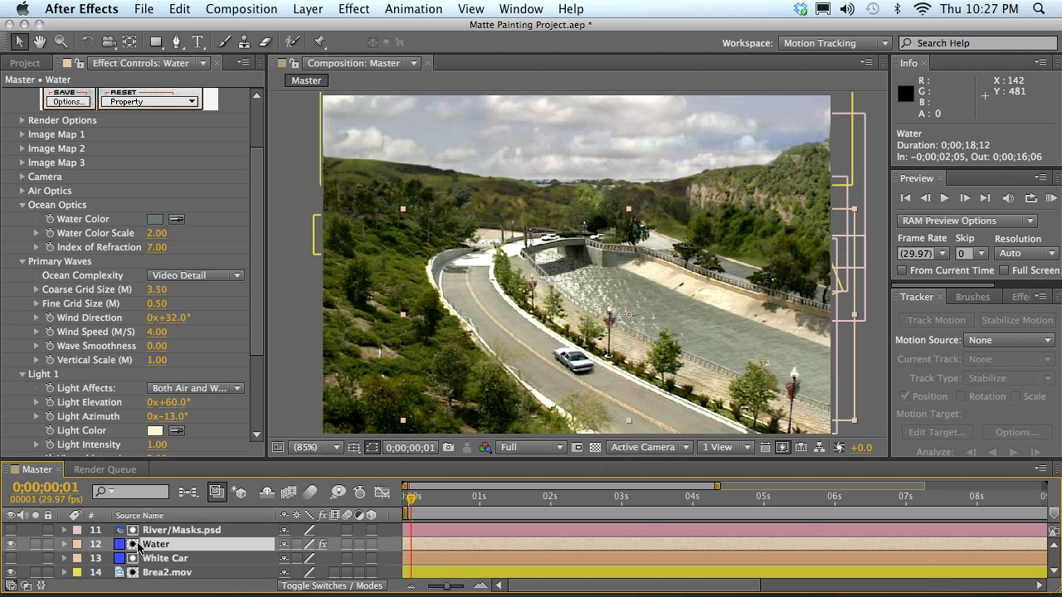
Disable the Psunami effect to view the plain Water solid, toggle the Water layer off and on, and re-enable the effect.
{"action": "scroll", "coordinate": [59, 154], "scroll_direction": "up", "scroll_amount": 4}
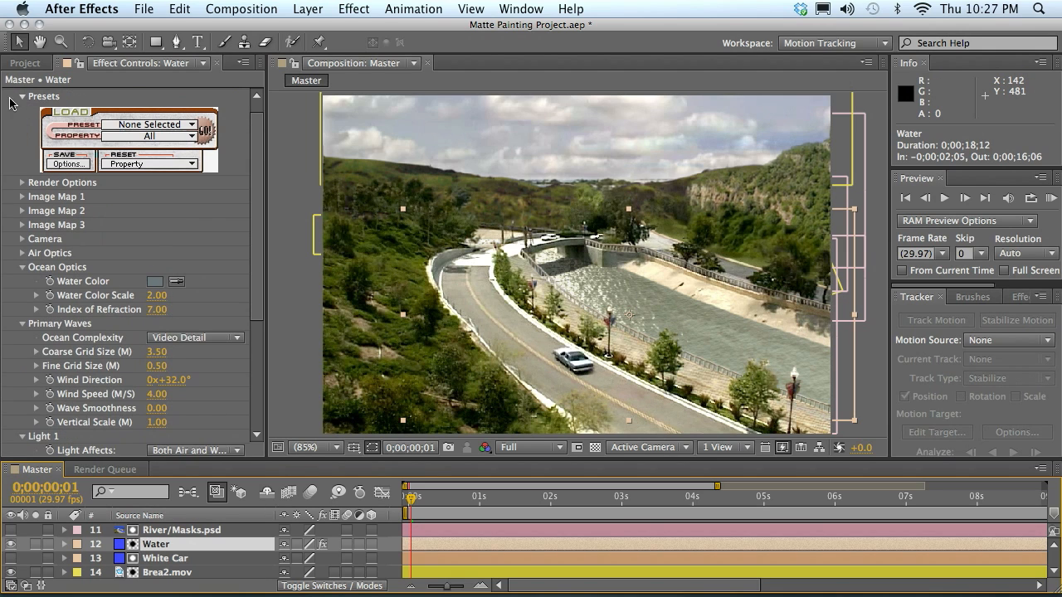
{"action": "scroll", "coordinate": [22, 125], "scroll_direction": "down", "scroll_amount": 1}
{"action": "scroll", "coordinate": [20, 112], "scroll_direction": "up", "scroll_amount": 1}
{"action": "left_click", "coordinate": [22, 95]}
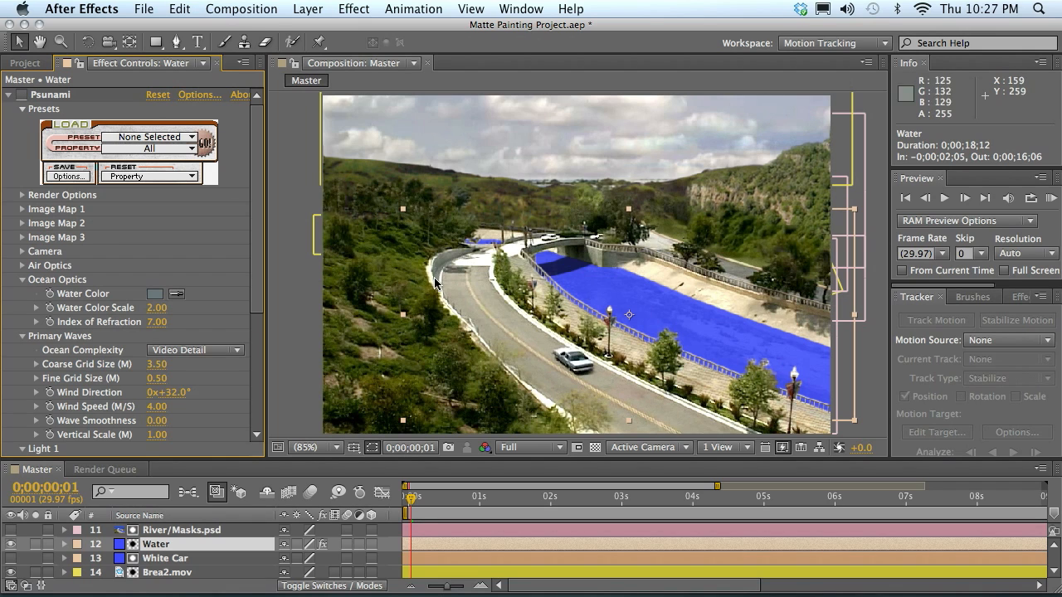
{"action": "left_click", "coordinate": [11, 544]}
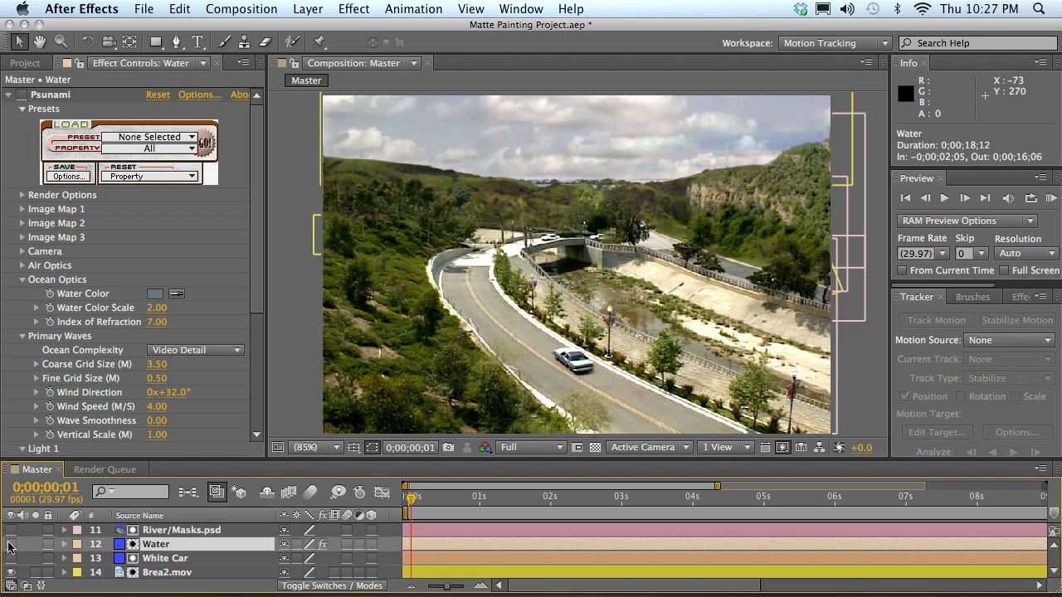
{"action": "left_click", "coordinate": [10, 545]}
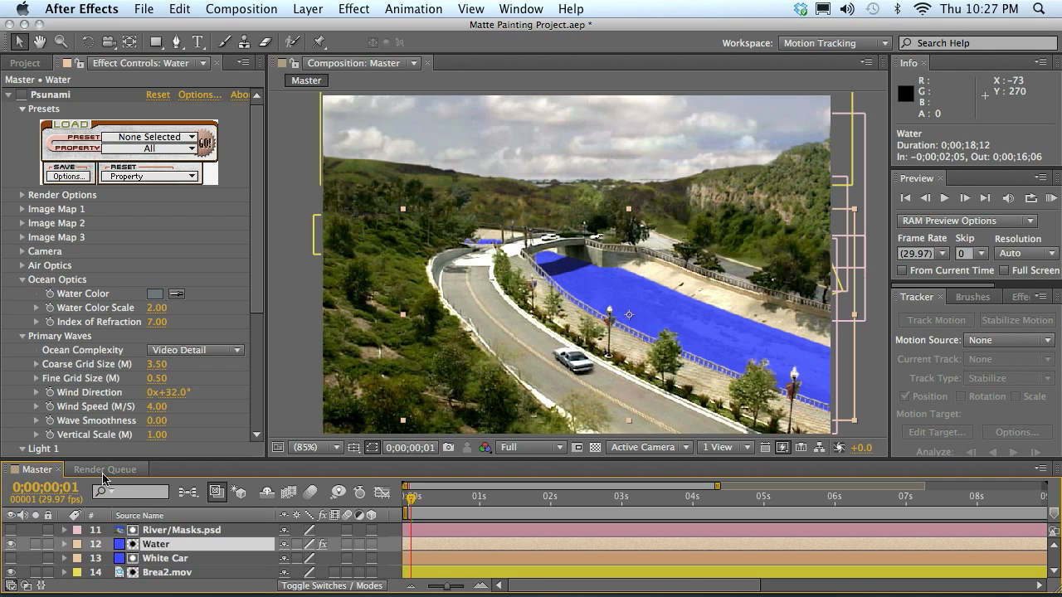
{"action": "left_click", "coordinate": [22, 95]}
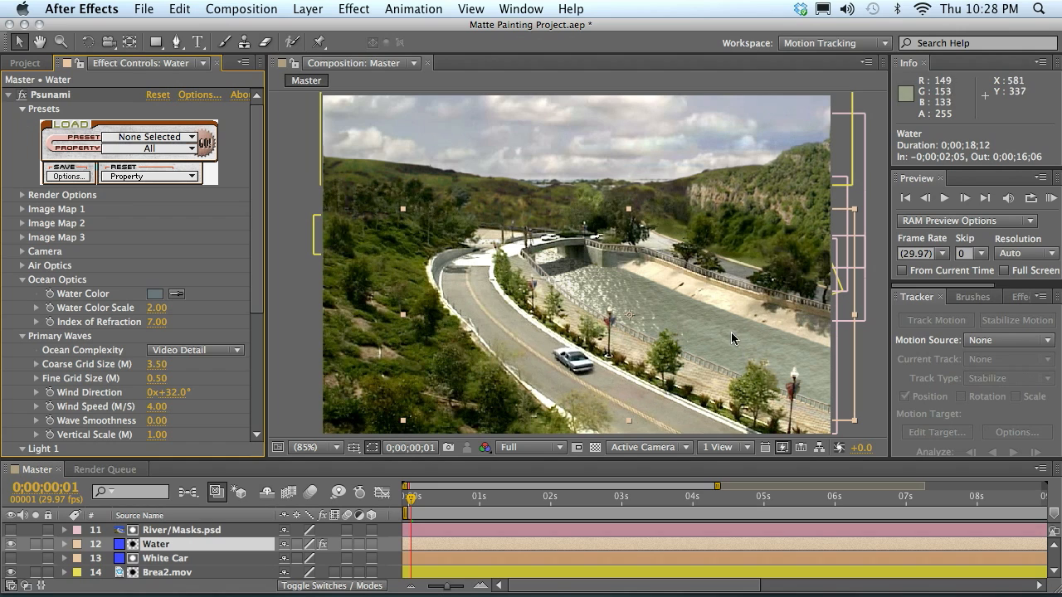